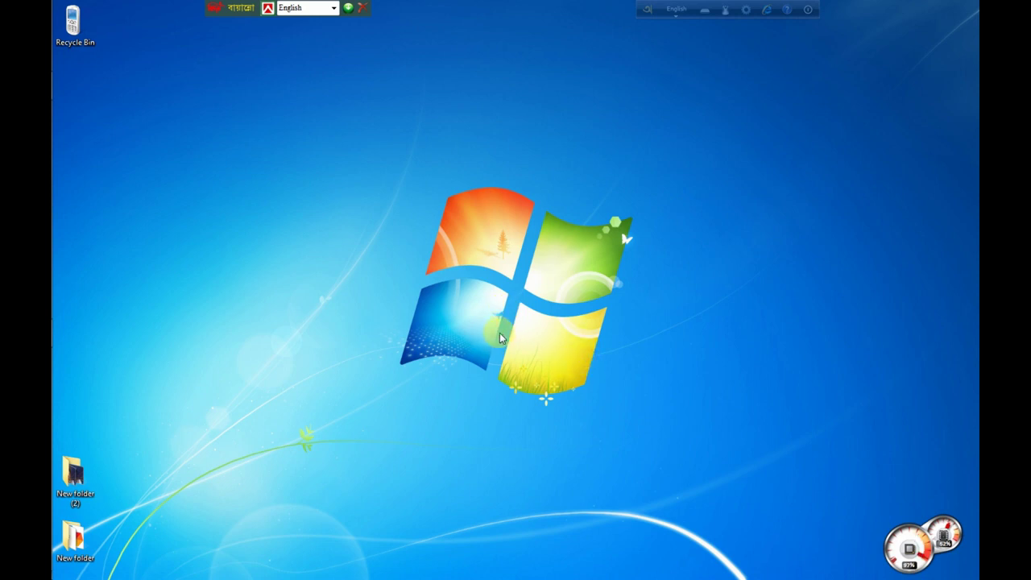
- Refresh the desktop and restore the Banking sheet workbook from the taskbar
left_click(348, 200)
right_click(337, 107)
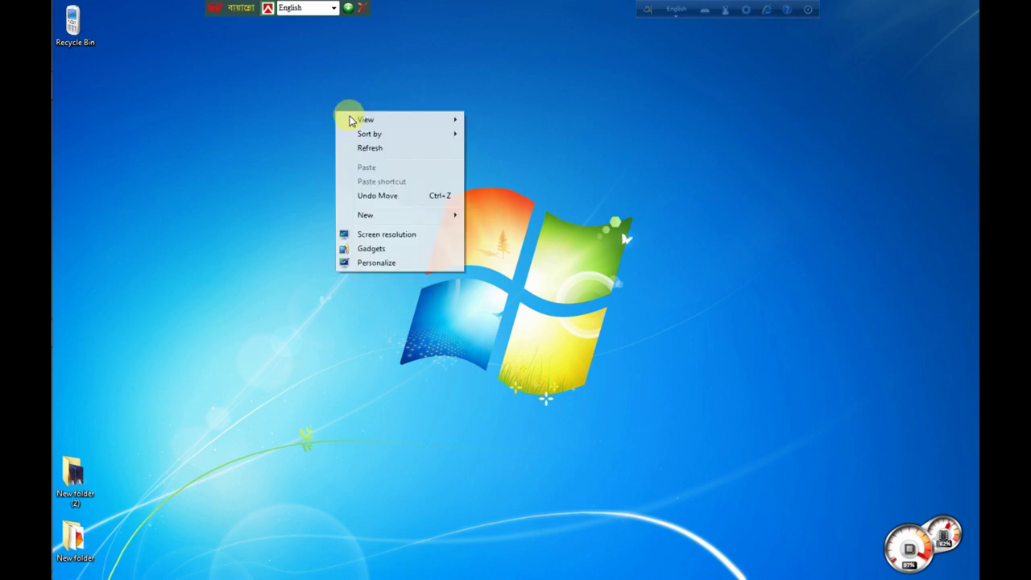
left_click(375, 149)
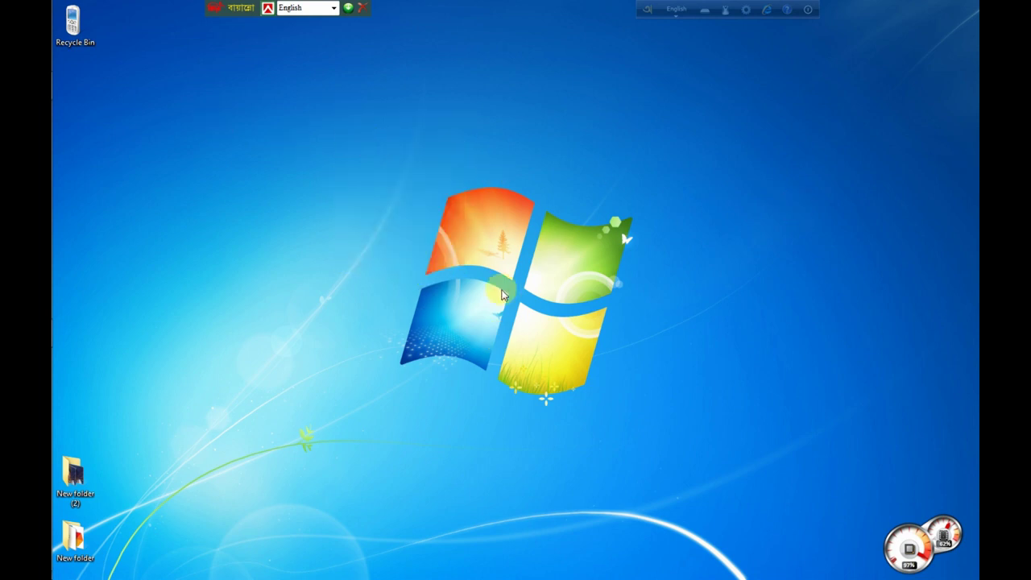
left_click(71, 335)
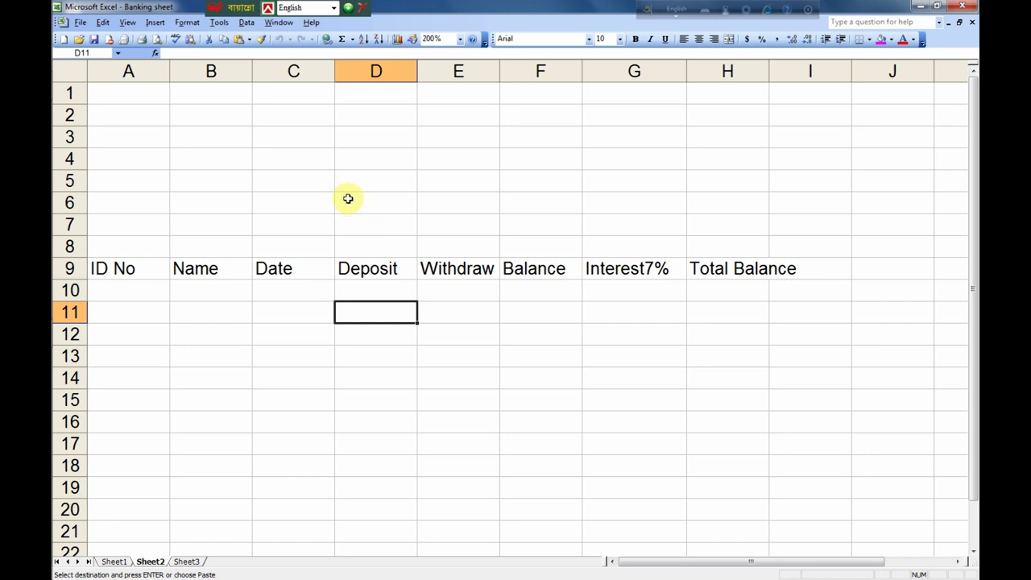
- Select the range C5:F6 above the header row as the title area
left_click(294, 181)
left_click_drag(293, 181, 474, 205)
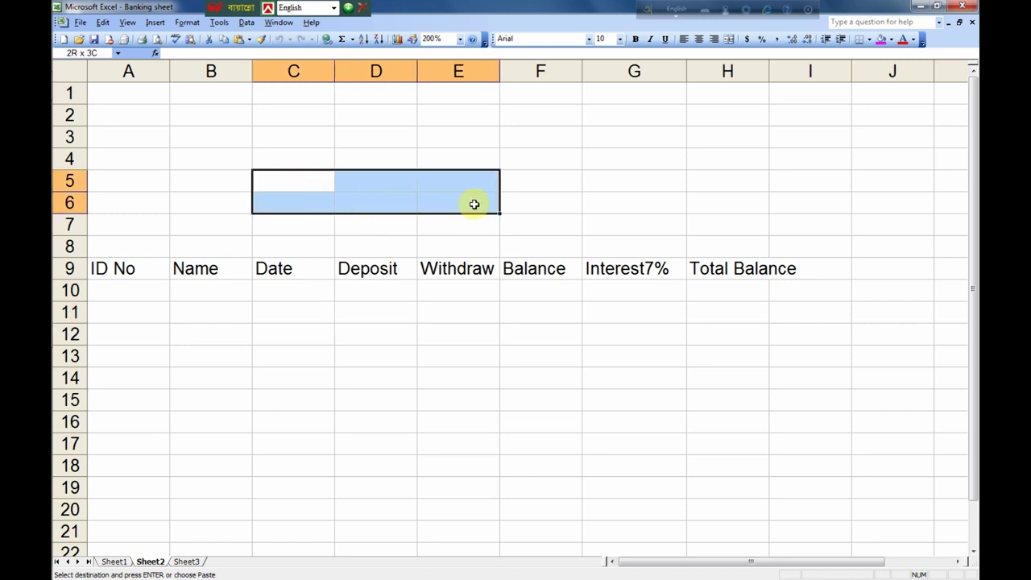
left_click(453, 222)
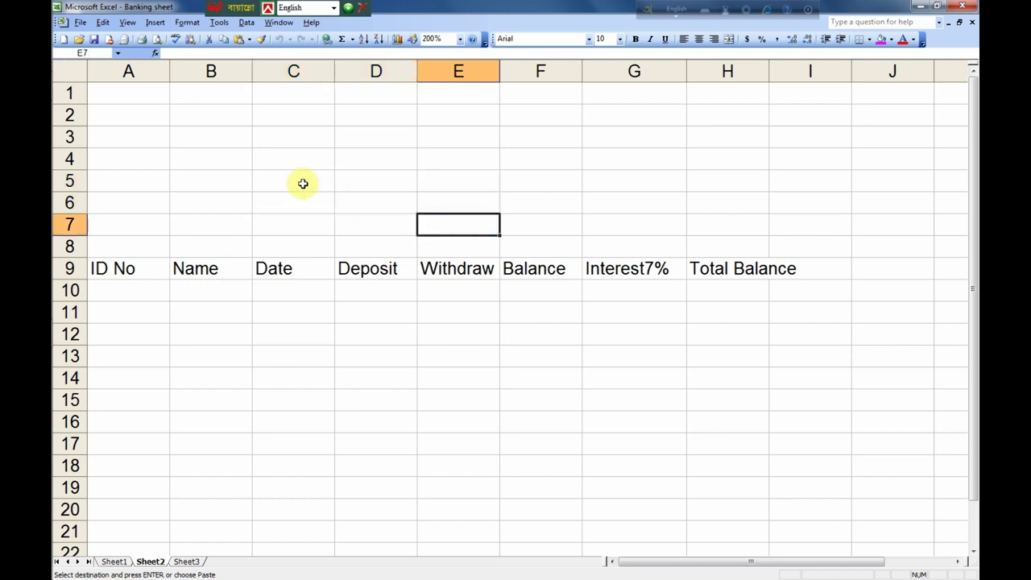
mouse_move(302, 181)
left_mouse_down()
mouse_move(393, 198)
mouse_move(527, 199)
left_mouse_up()
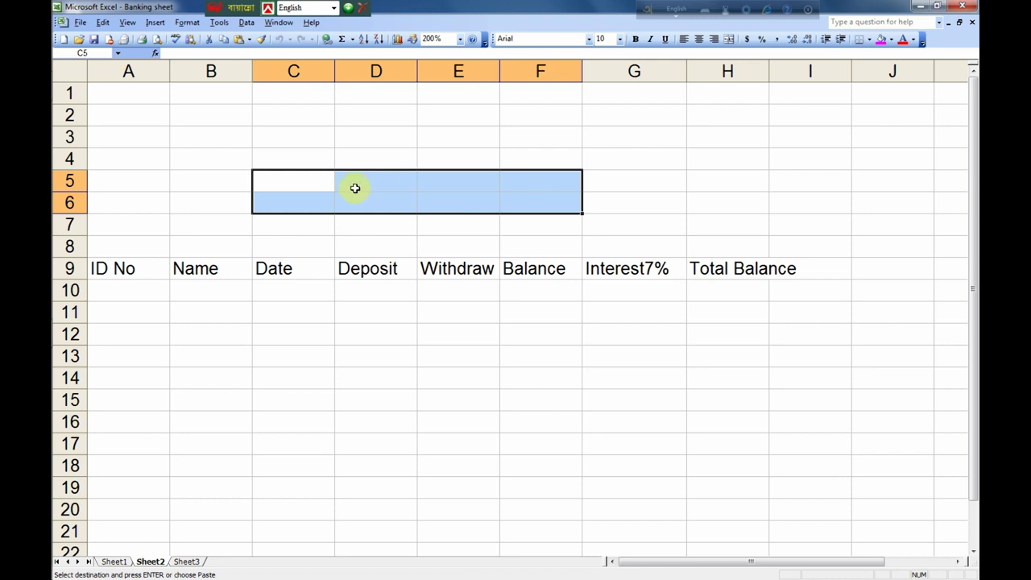
left_click(529, 238)
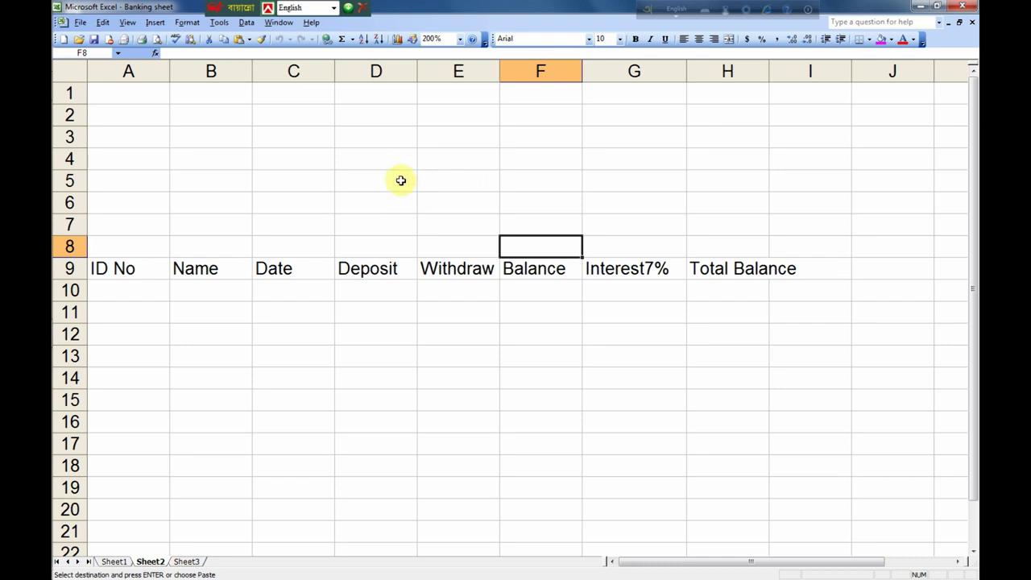
mouse_move(271, 179)
left_mouse_down()
mouse_move(495, 221)
mouse_move(519, 221)
mouse_move(524, 205)
left_mouse_up()
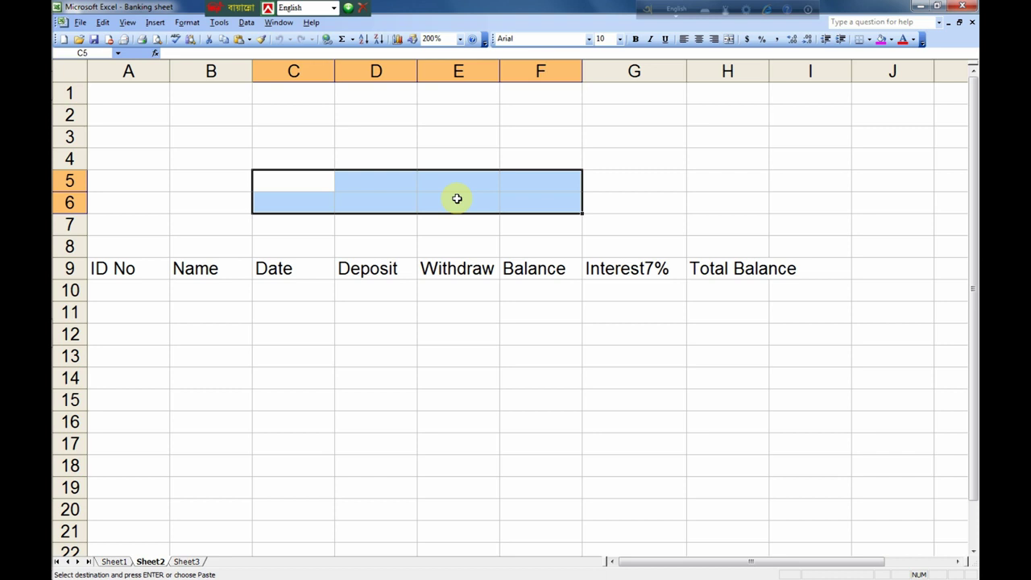
- Merge cells C5:F6 using the Merge cells option in Format Cells
right_click(441, 196)
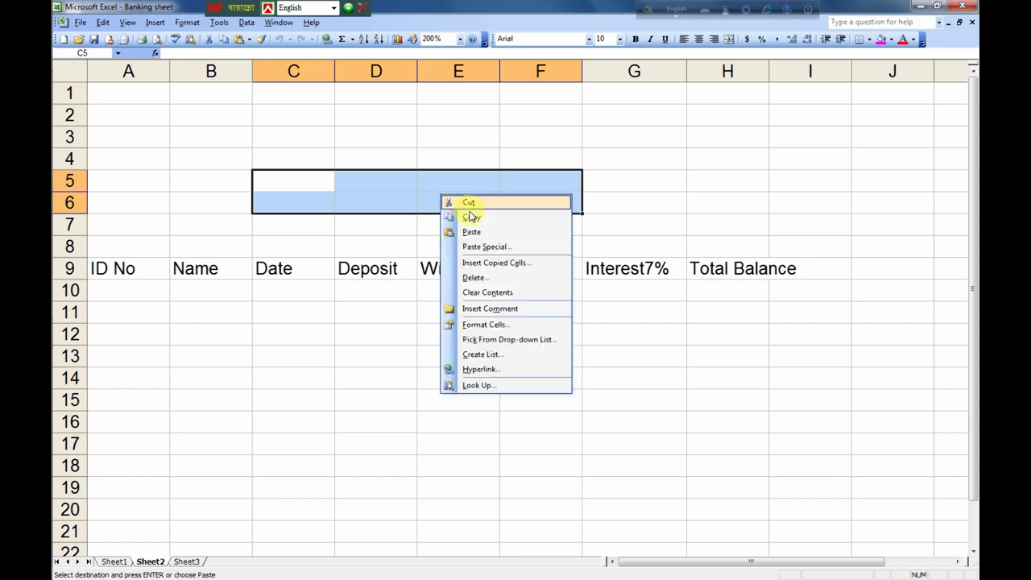
left_click(482, 324)
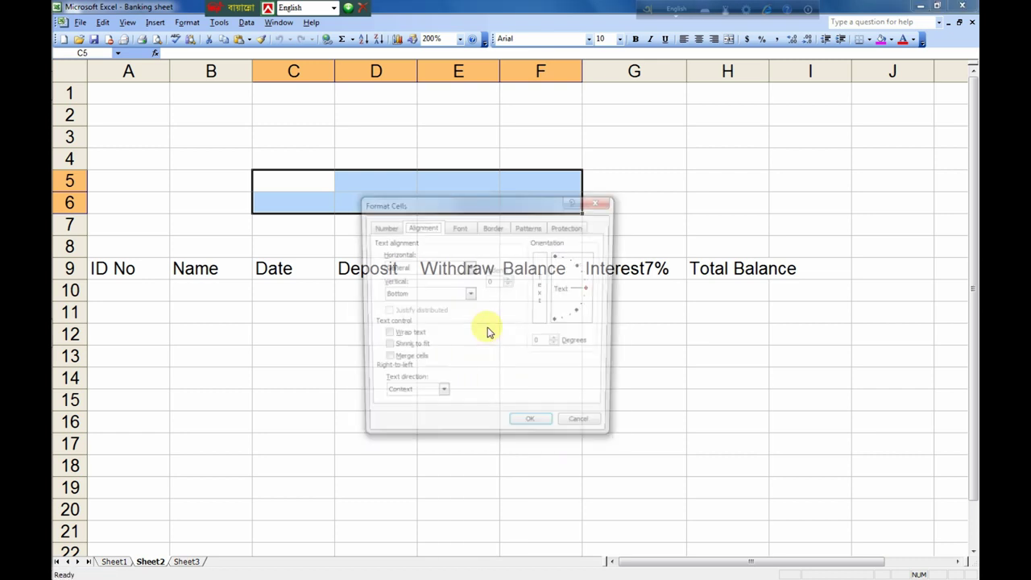
left_click_drag(494, 208, 497, 109)
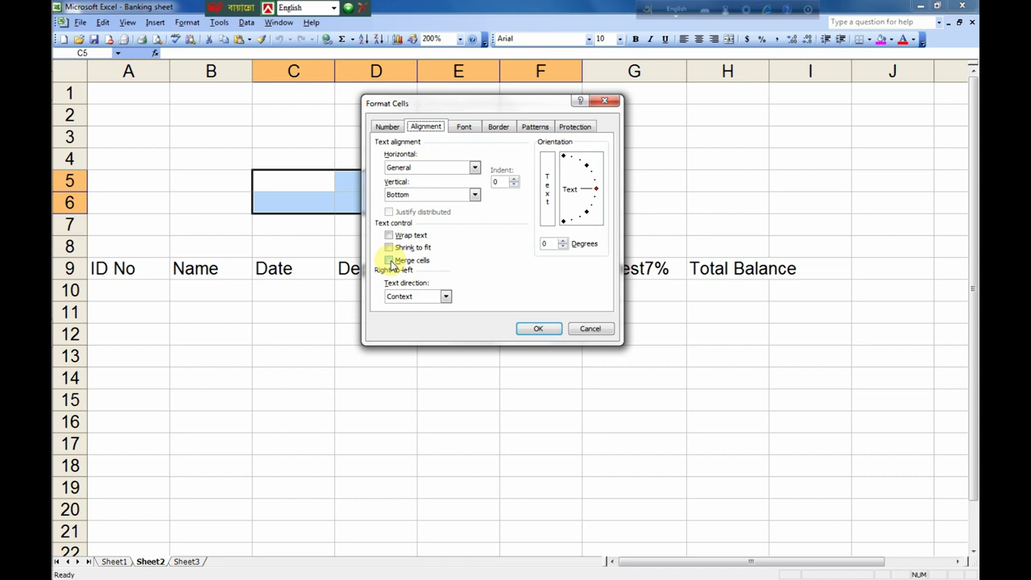
left_click(389, 261)
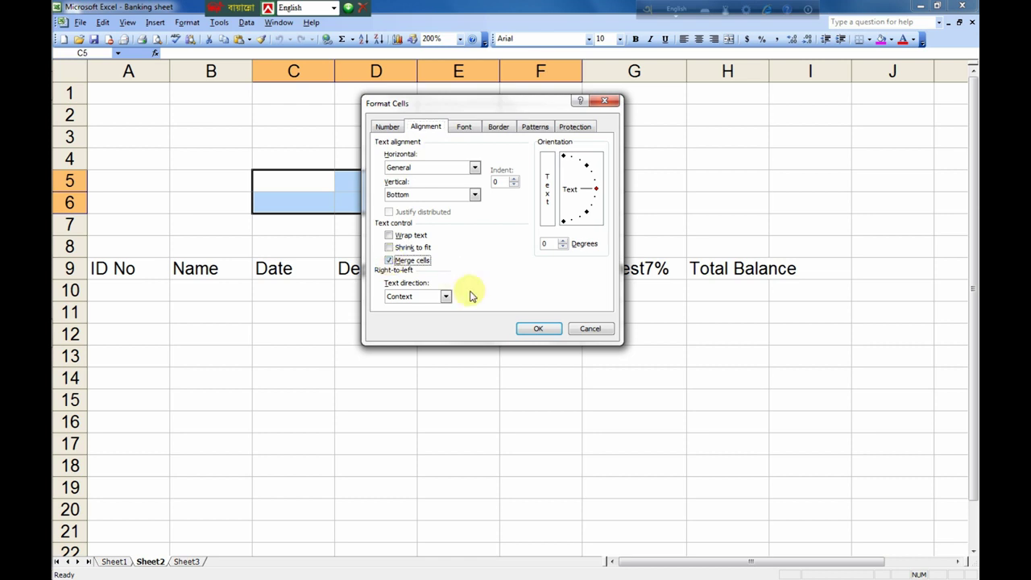
left_click(537, 330)
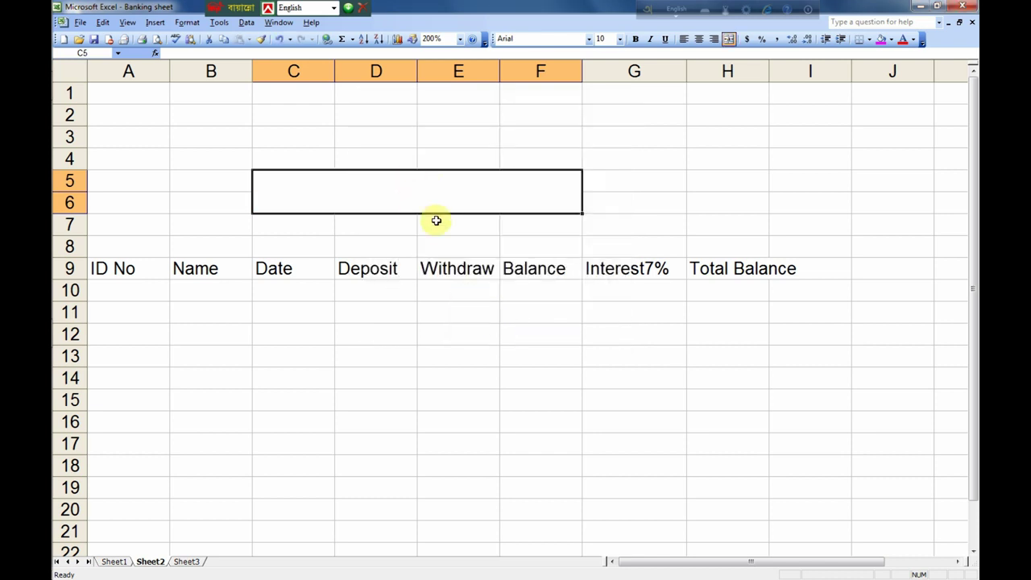
- Type 'Banking Sheet' into merged cell C5, correcting typos, then select the text
left_click(446, 228)
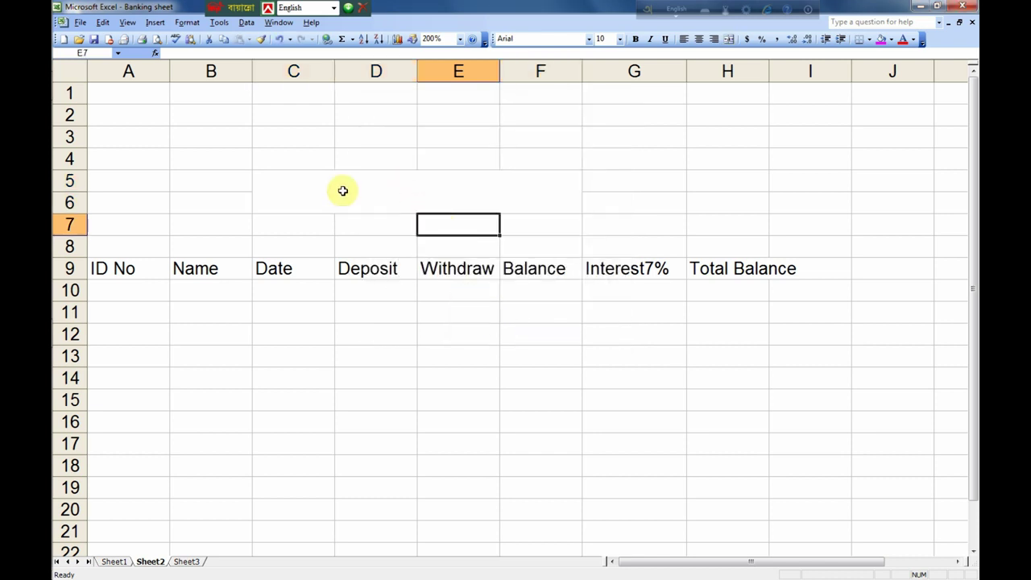
left_click(457, 194)
double_click(373, 197)
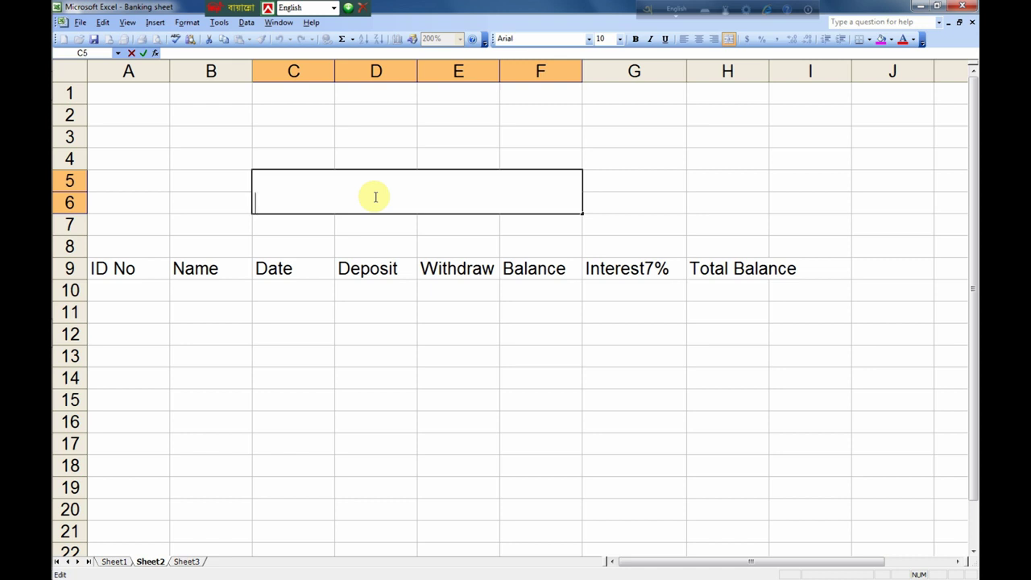
type("s")
type("B")
key("BackSpace")
key("BackSpace")
type("B")
type("anki")
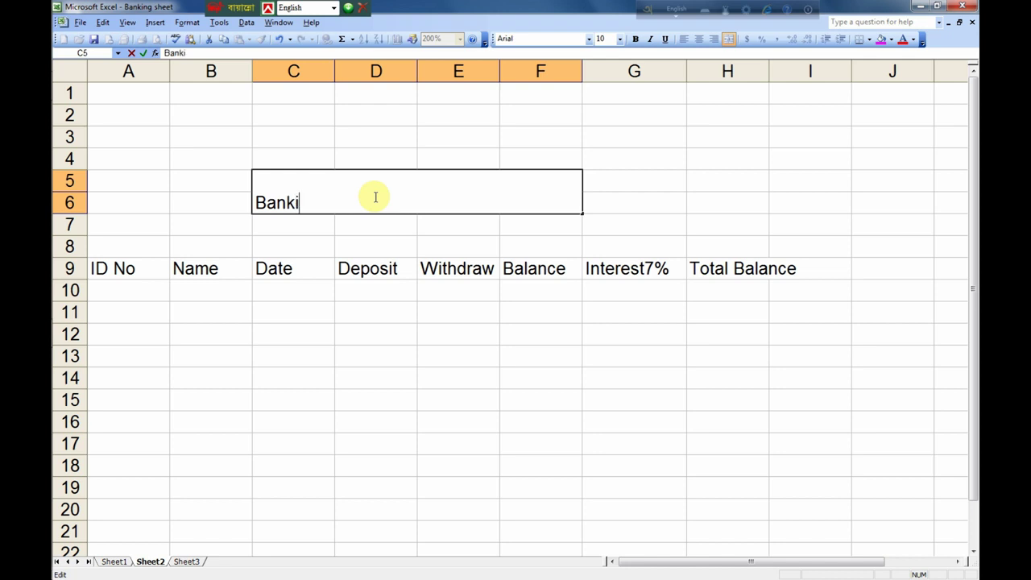
type("ng")
type(" S")
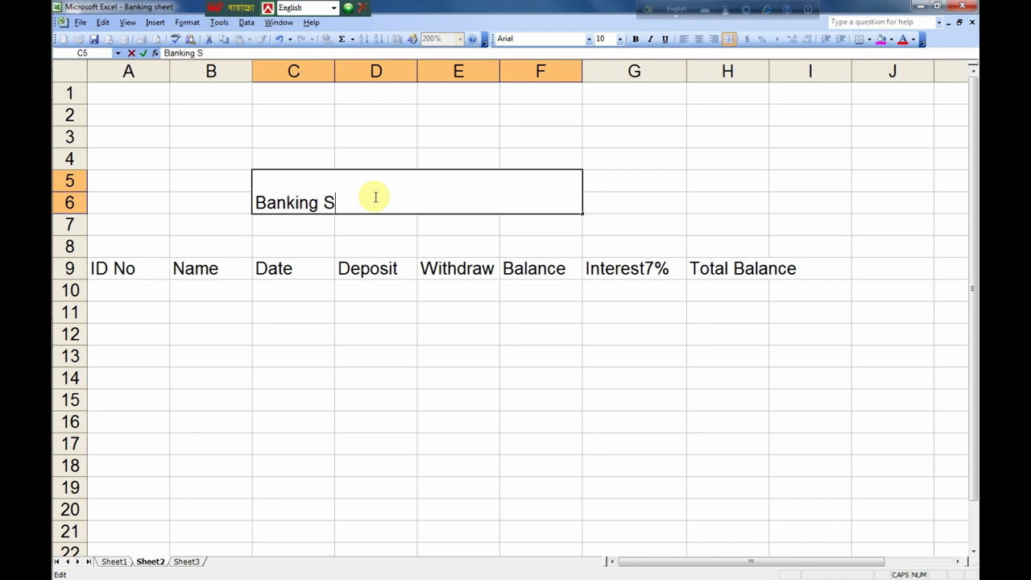
type("HEE")
key("BackSpace")
key("BackSpace")
key("BackSpace")
key("Caps_Lock")
key("BackSpace")
type("heet")
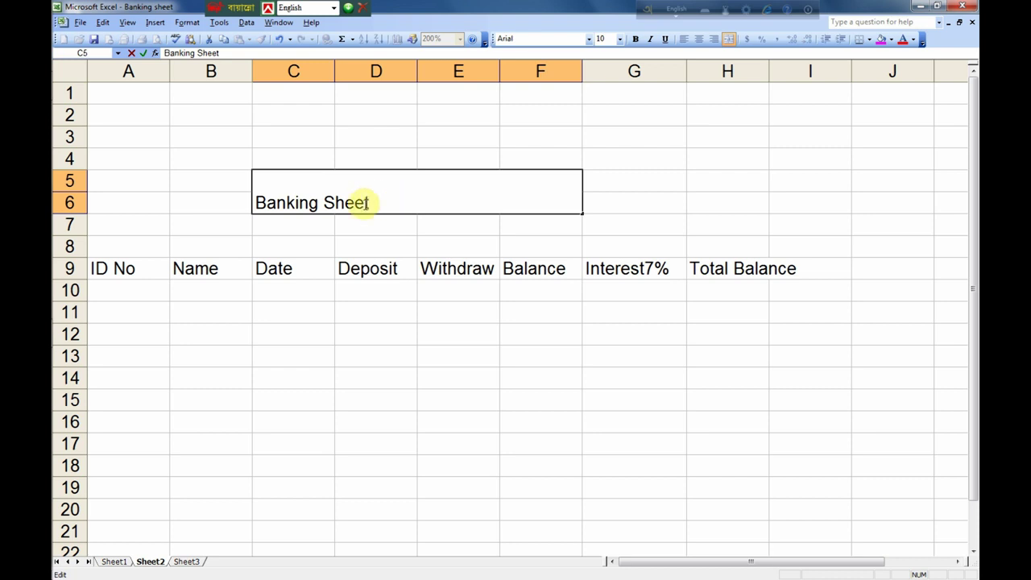
left_click_drag(371, 201, 246, 201)
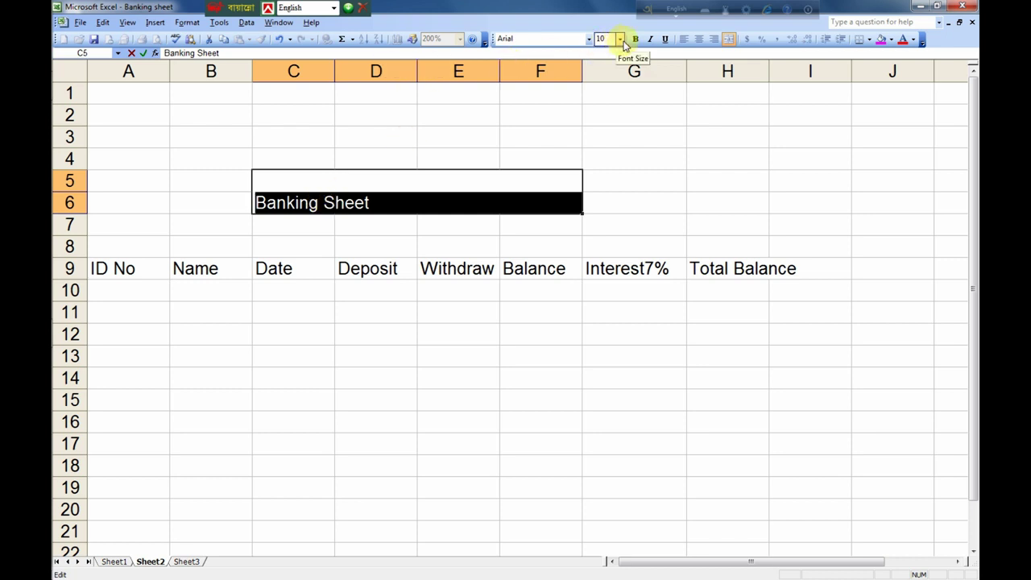
- Set the title to font size 18 and pad it with leading spaces to centre it
left_click(620, 39)
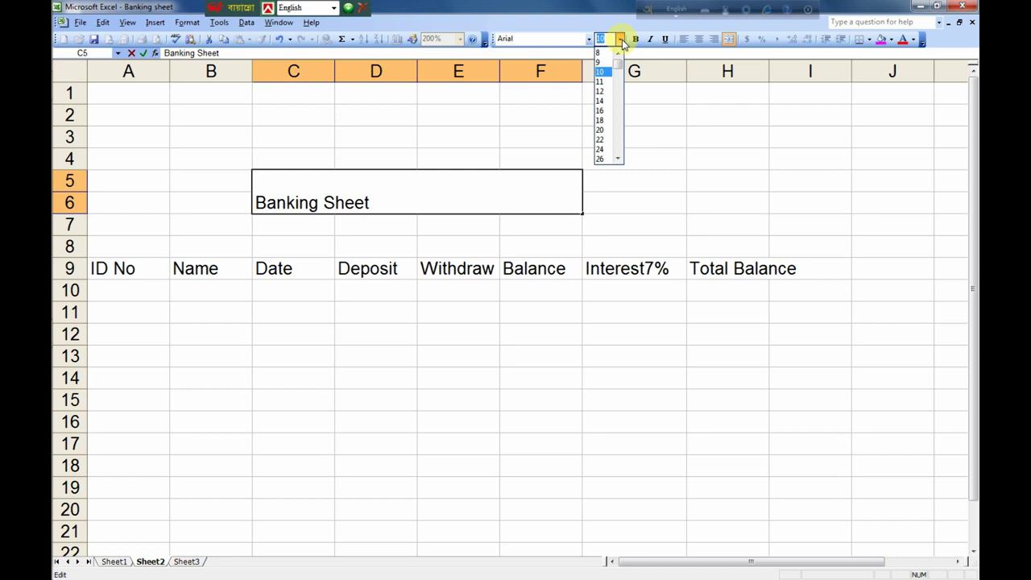
left_click(604, 118)
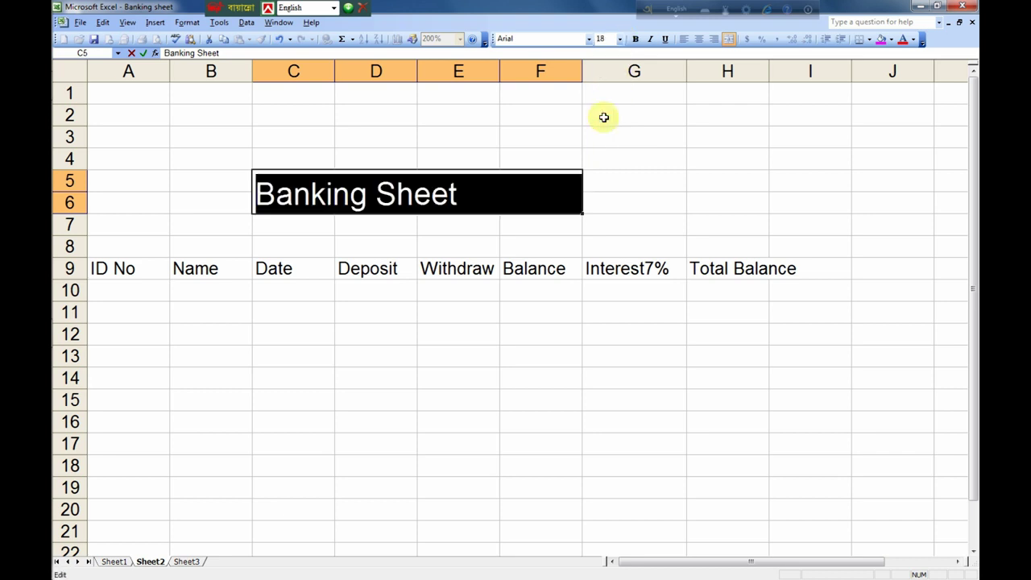
left_click(548, 195)
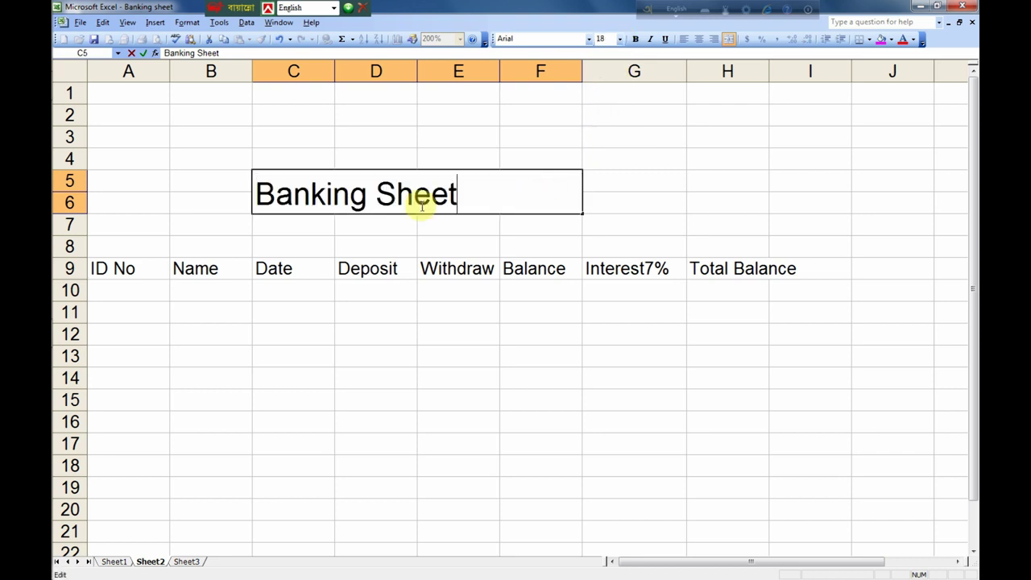
left_click(254, 202)
double_click(254, 199)
left_click(254, 197)
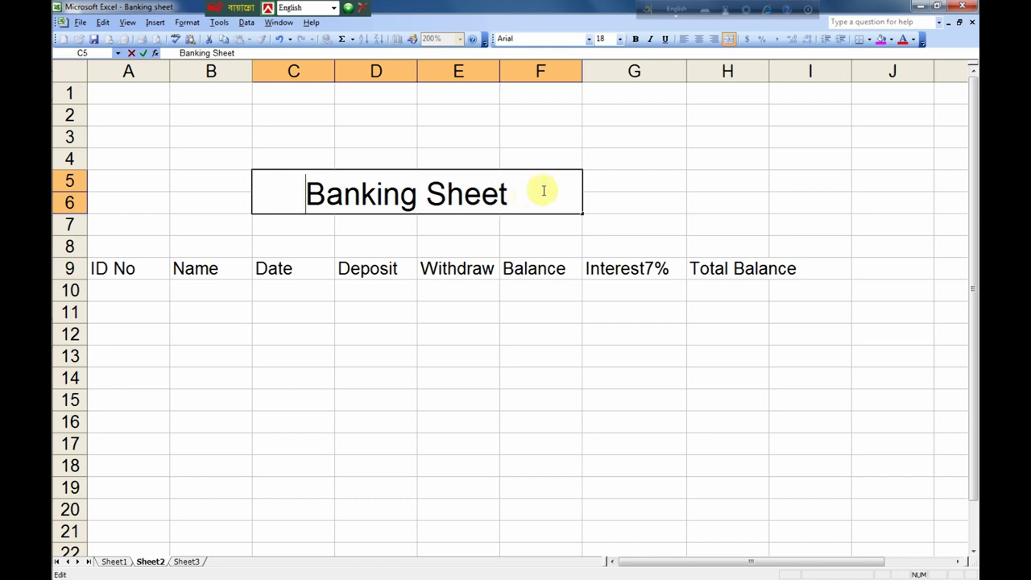
left_click(620, 188)
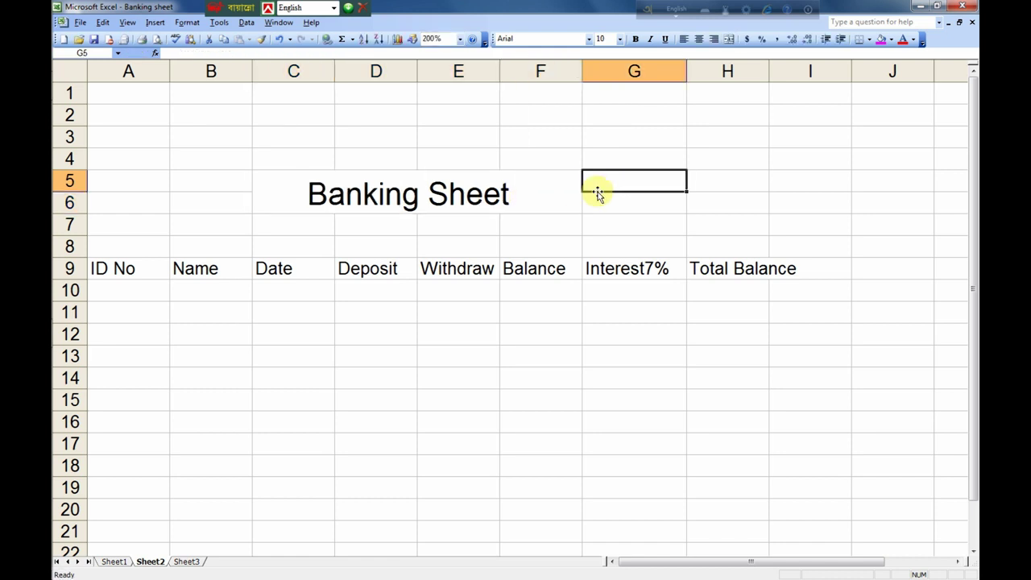
- Fill the merged Banking Sheet title cell with red
left_click(274, 184)
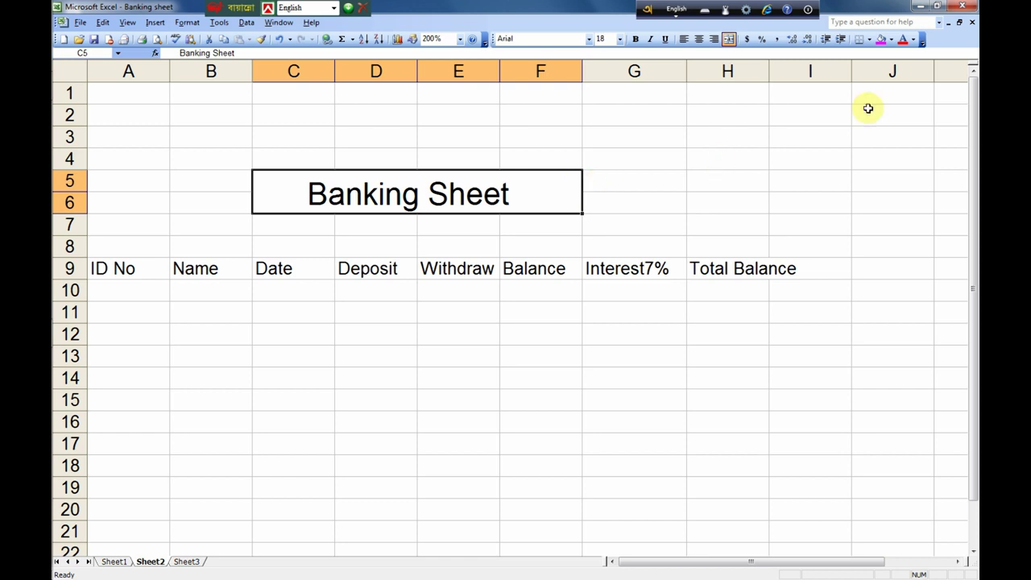
left_click(892, 40)
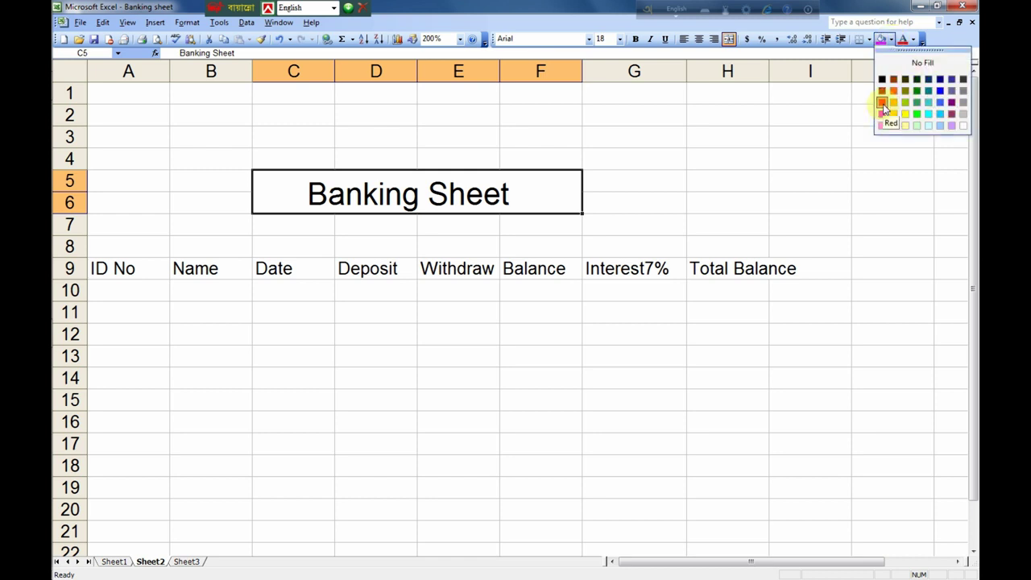
left_click(883, 107)
left_click(474, 223)
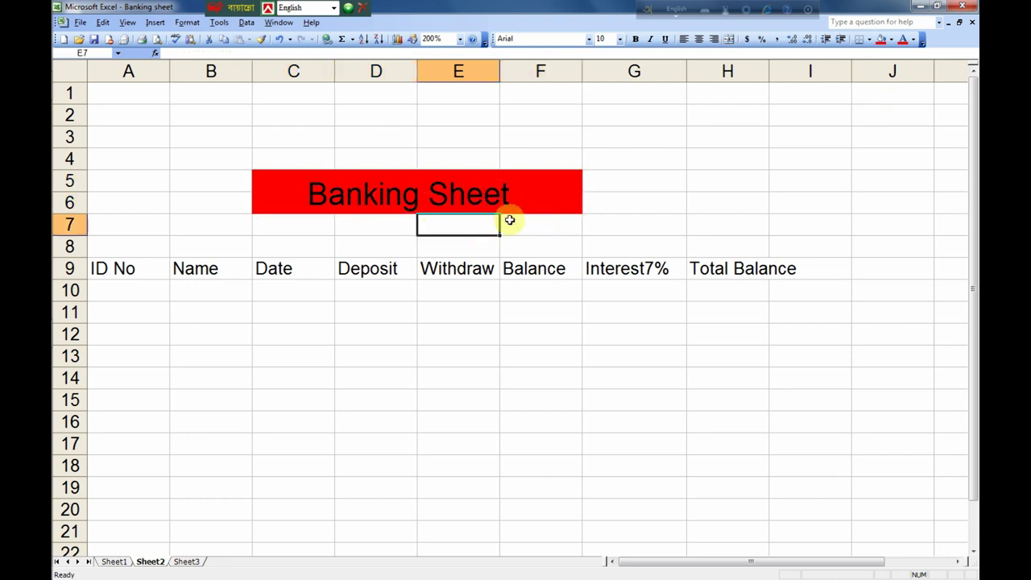
- Change the title text colour to light blue
left_click(312, 195)
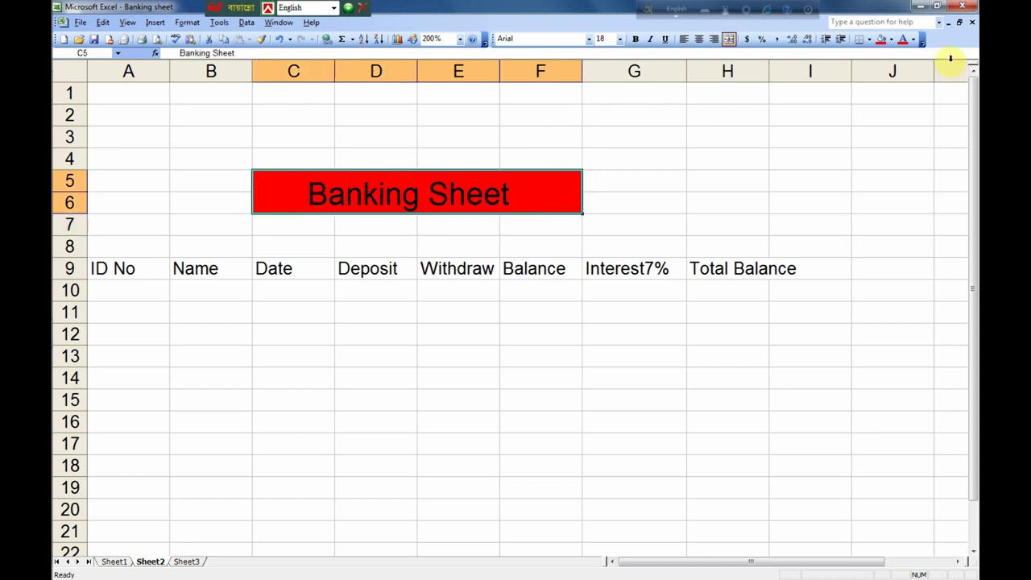
left_click(914, 40)
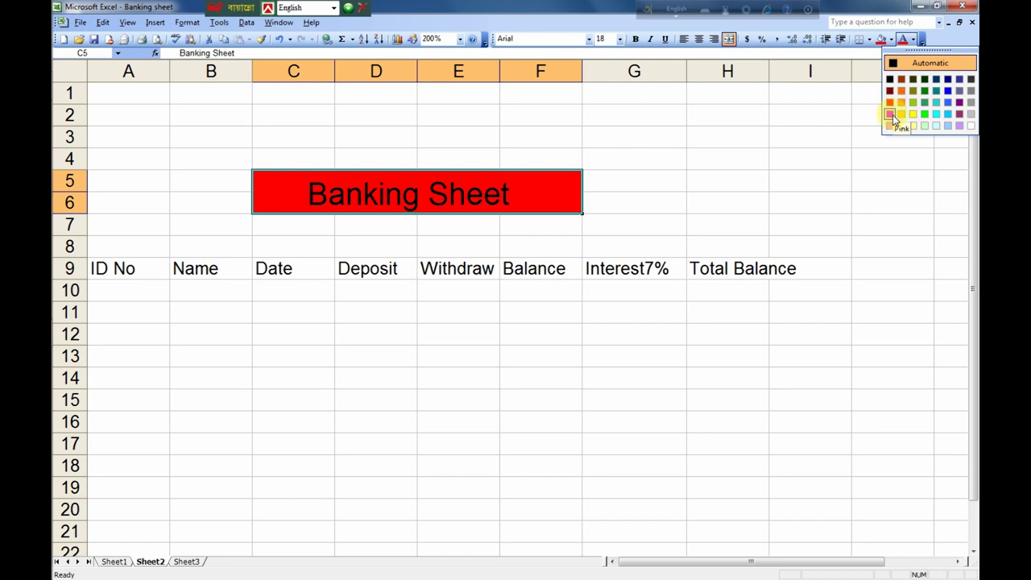
left_click(890, 115)
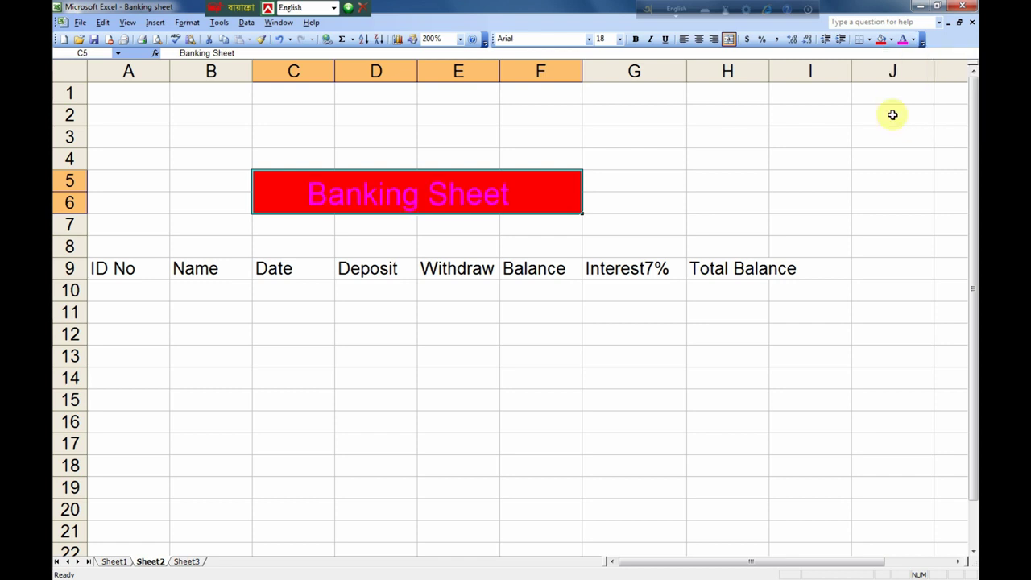
left_click(912, 40)
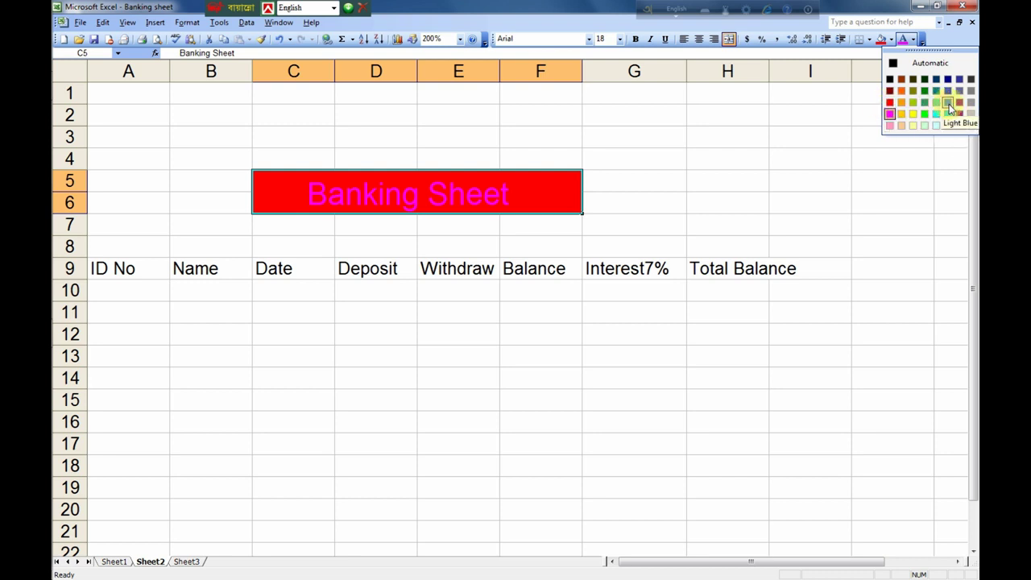
left_click(949, 104)
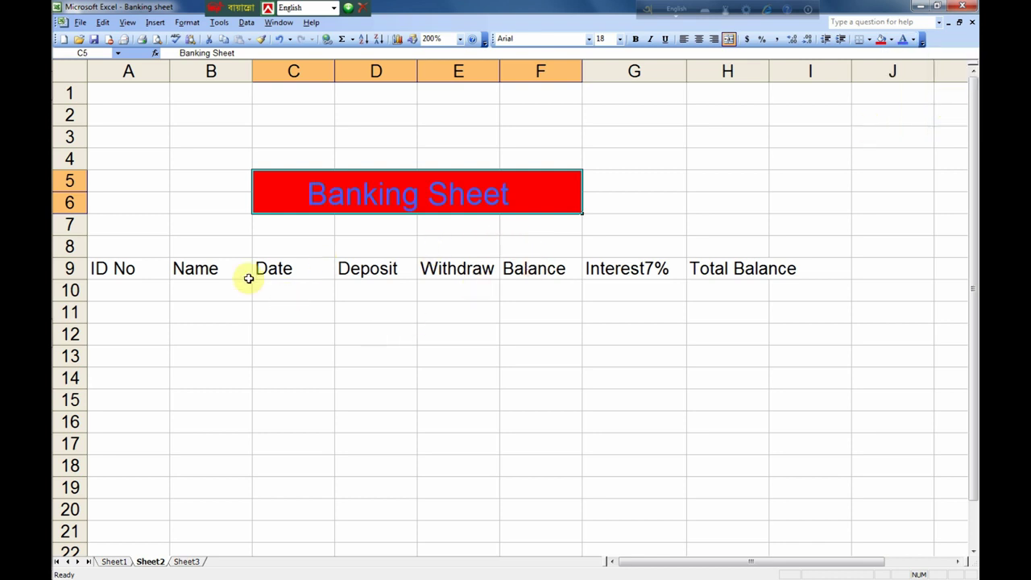
- Give header row A9:I9, ID No to Total Balance, a red fill and light blue text
left_click(644, 164)
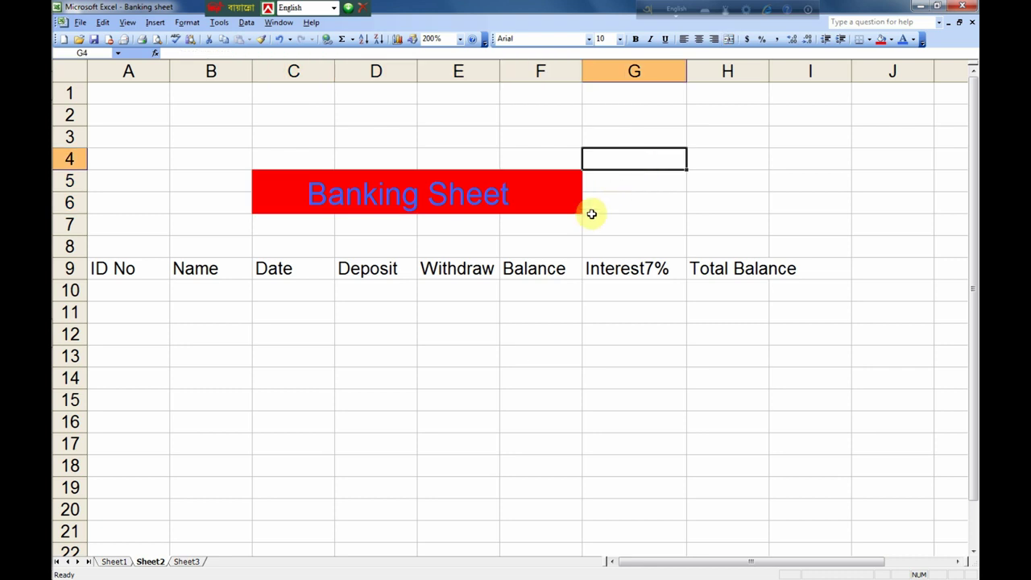
left_click_drag(95, 268, 782, 272)
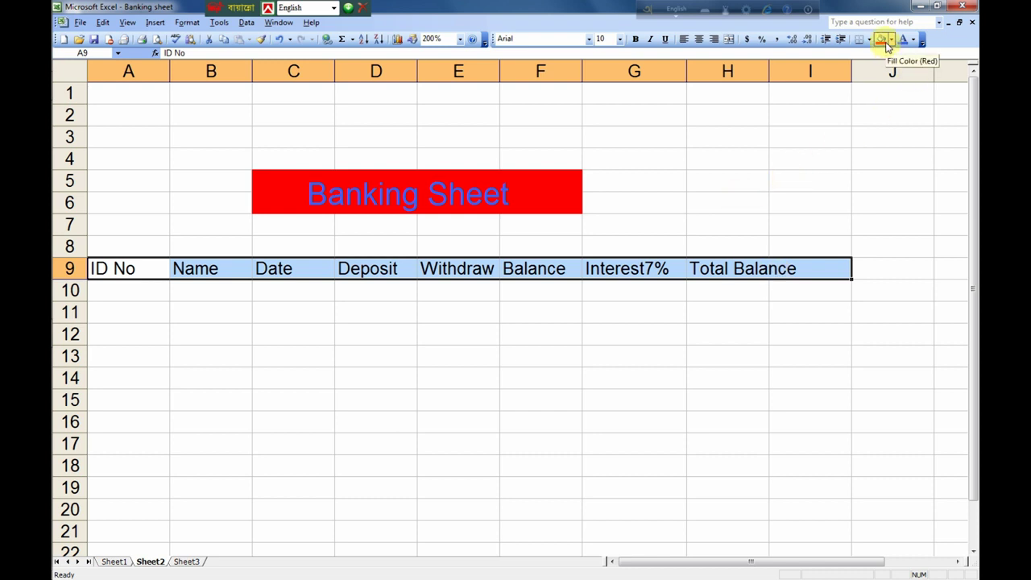
left_click(885, 43)
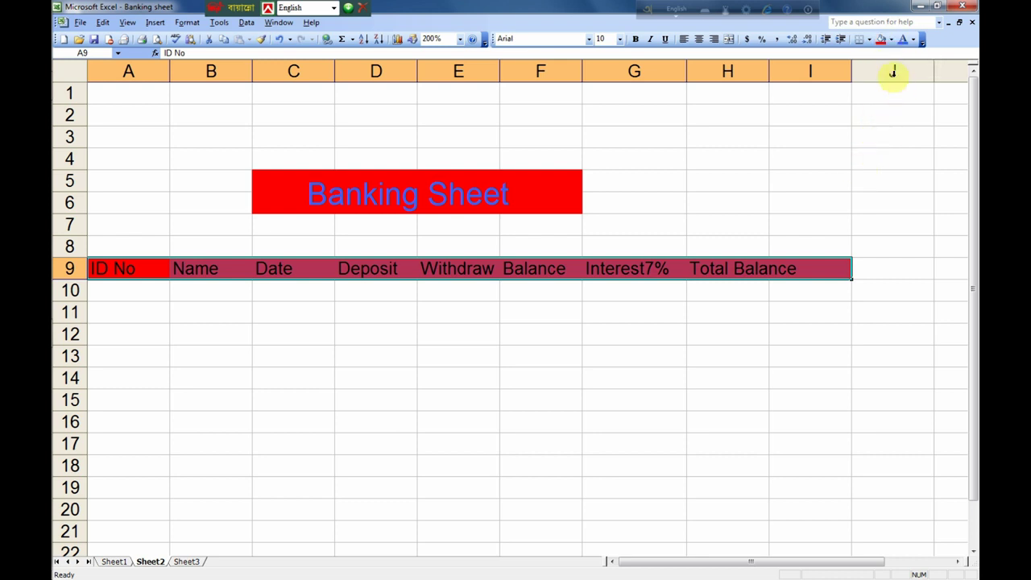
left_click(915, 40)
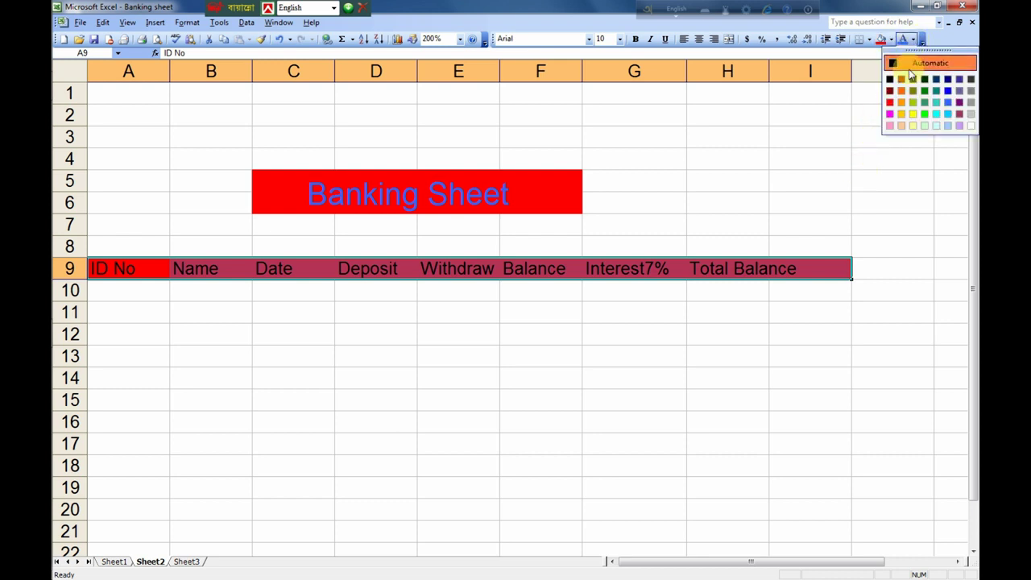
left_click(947, 103)
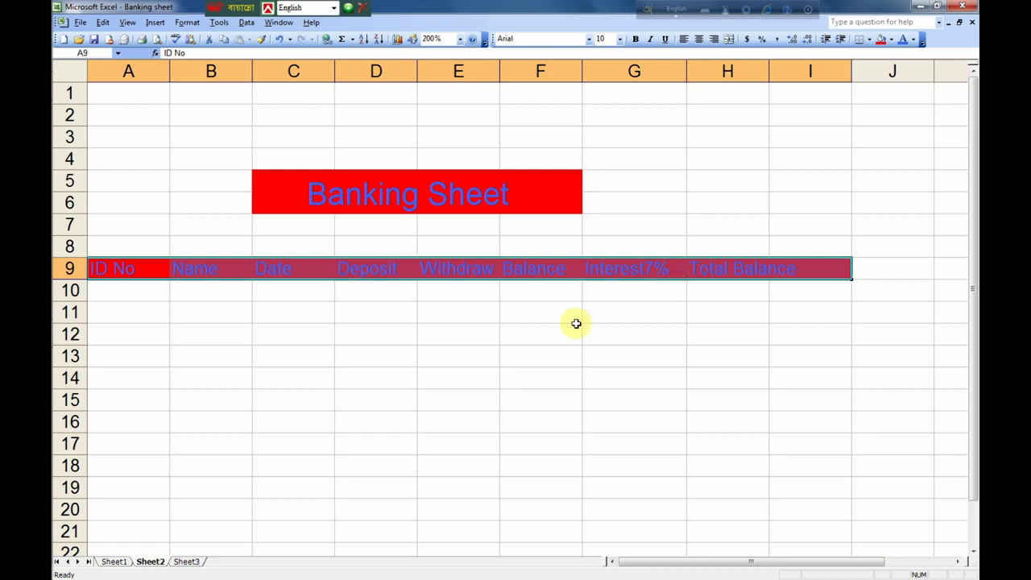
left_click_drag(408, 314, 459, 313)
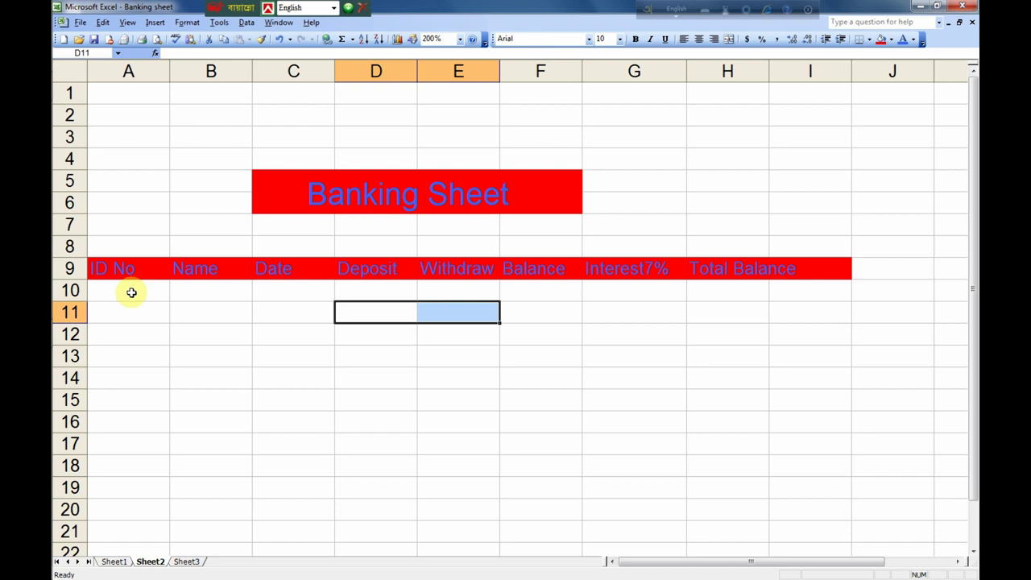
- Enter the first customer's ID number in A10 and their name in B10
left_click(131, 293)
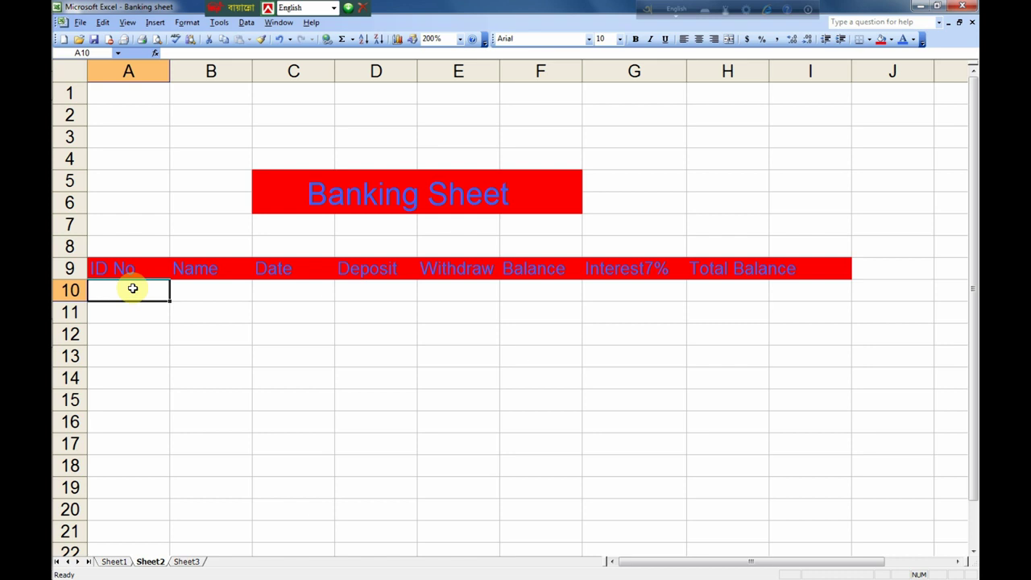
type("4578446")
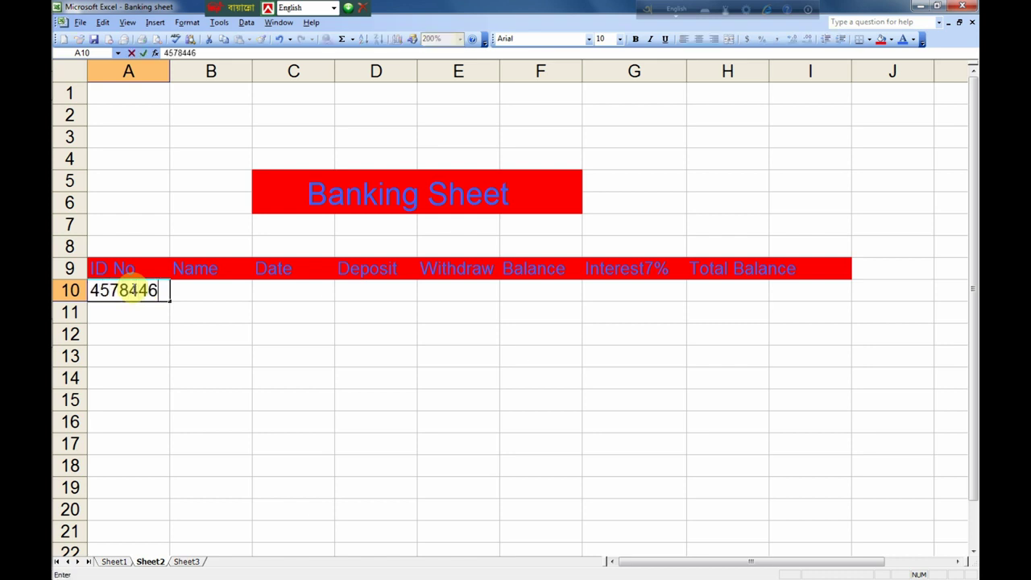
left_click(200, 295)
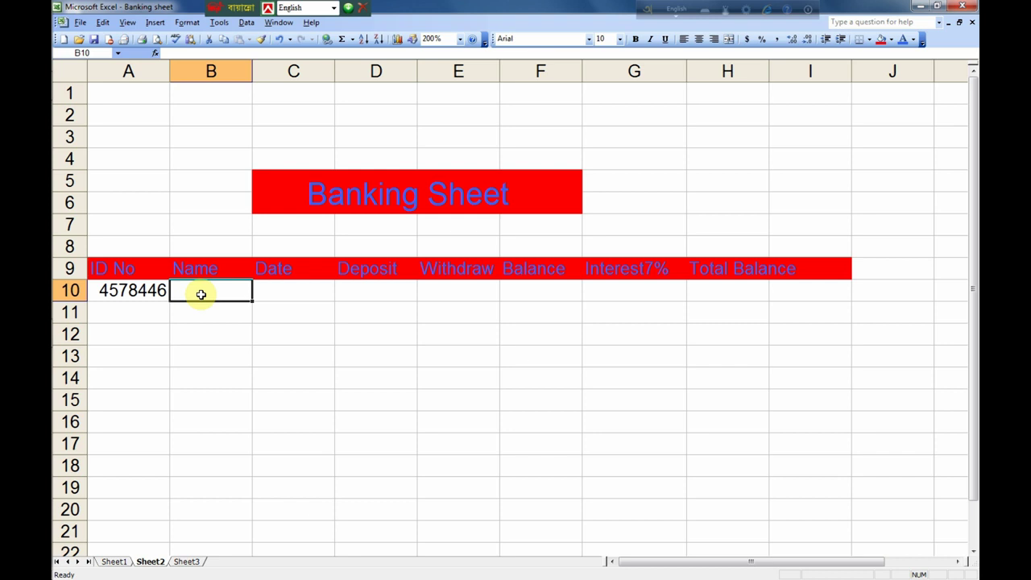
type("A")
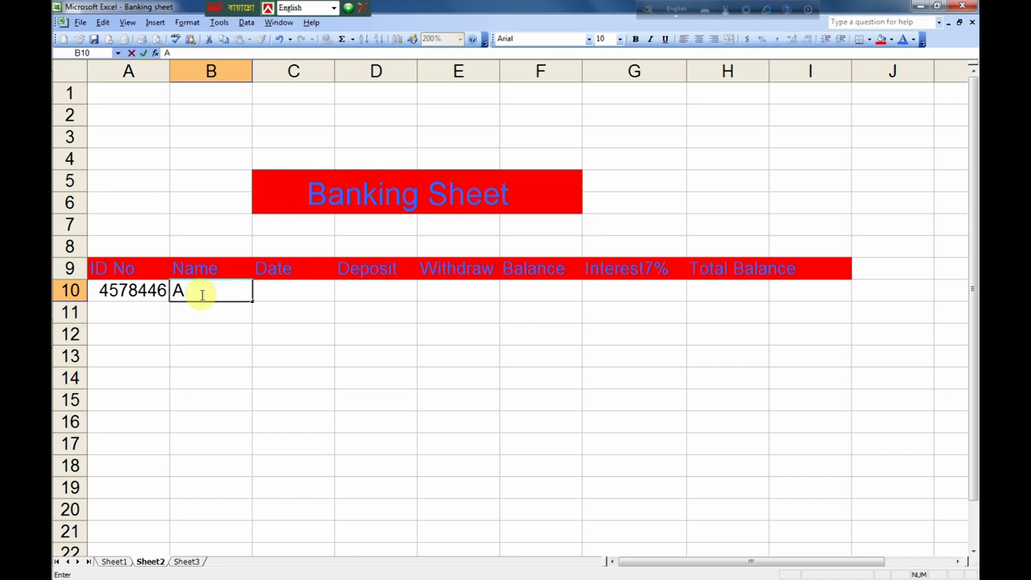
type("rif")
type("ul")
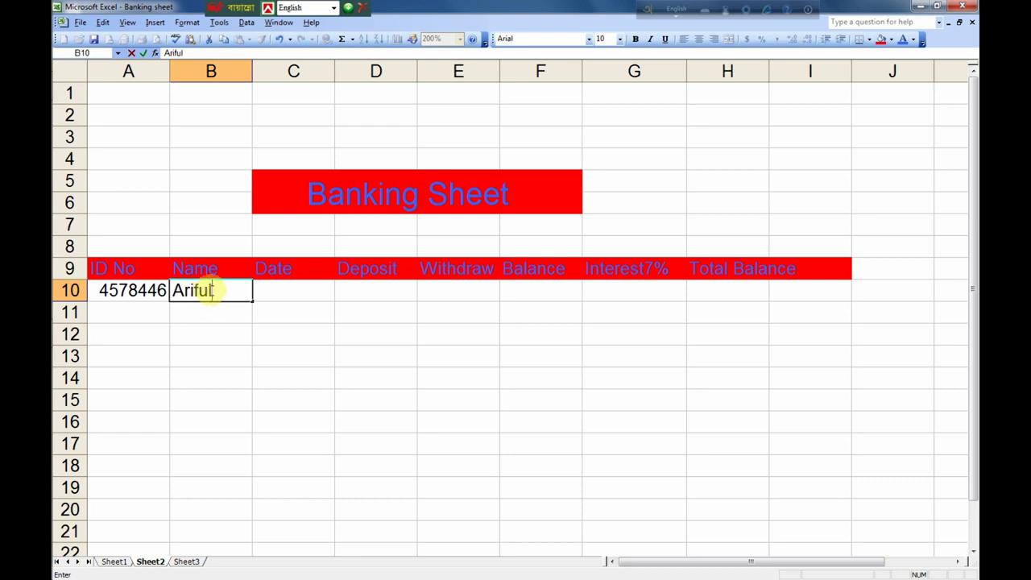
left_click(270, 291)
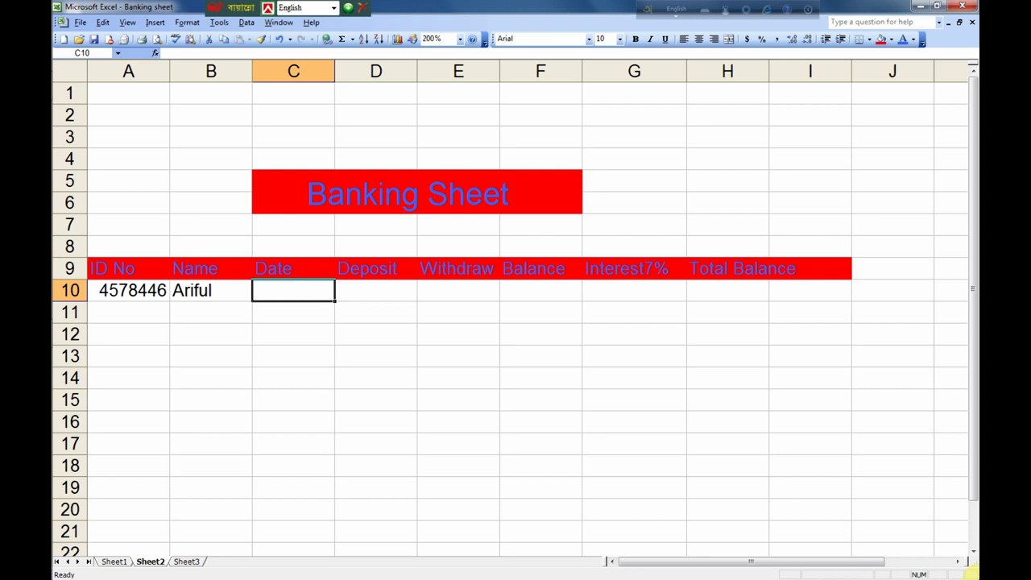
- Enter 14/10/2017 in C10 and widen column C so the date fits
type("14")
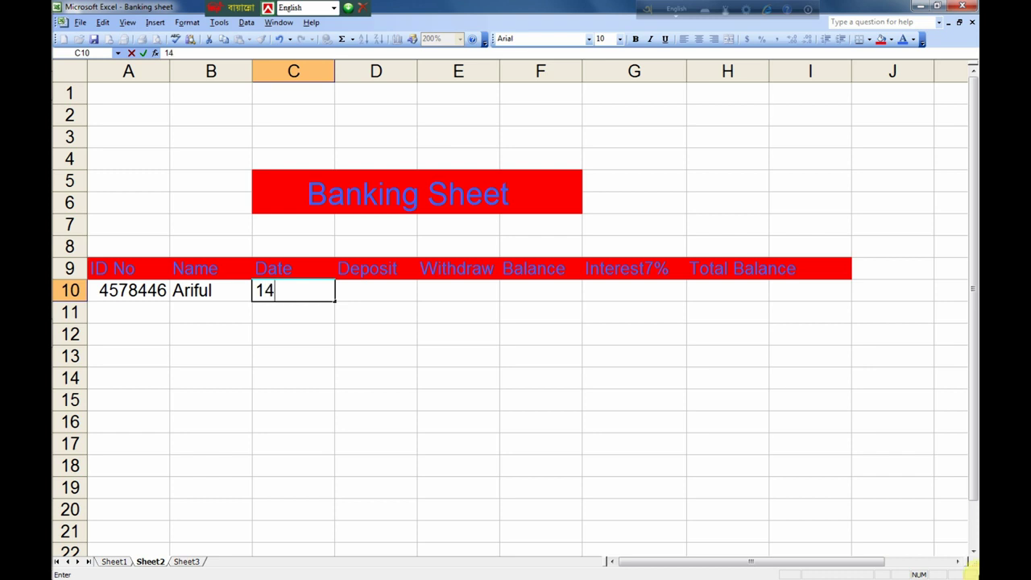
type("/")
type("10")
type("/")
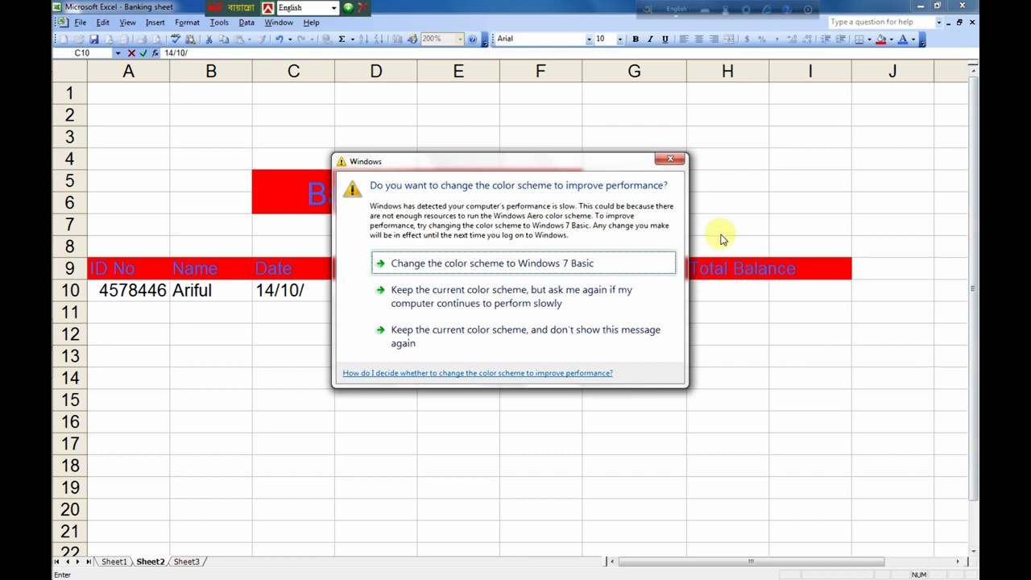
left_click(673, 159)
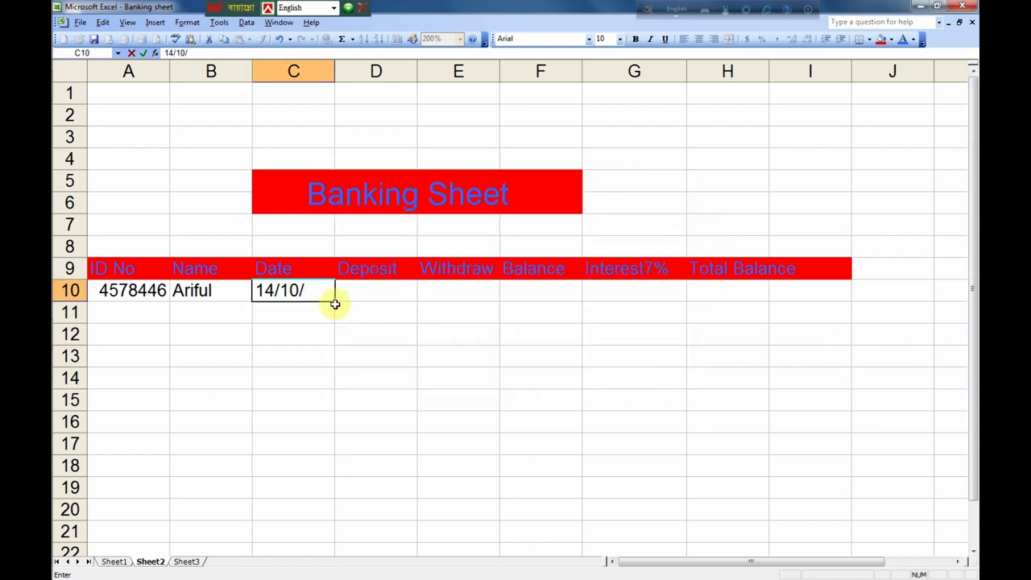
type("20")
type("17")
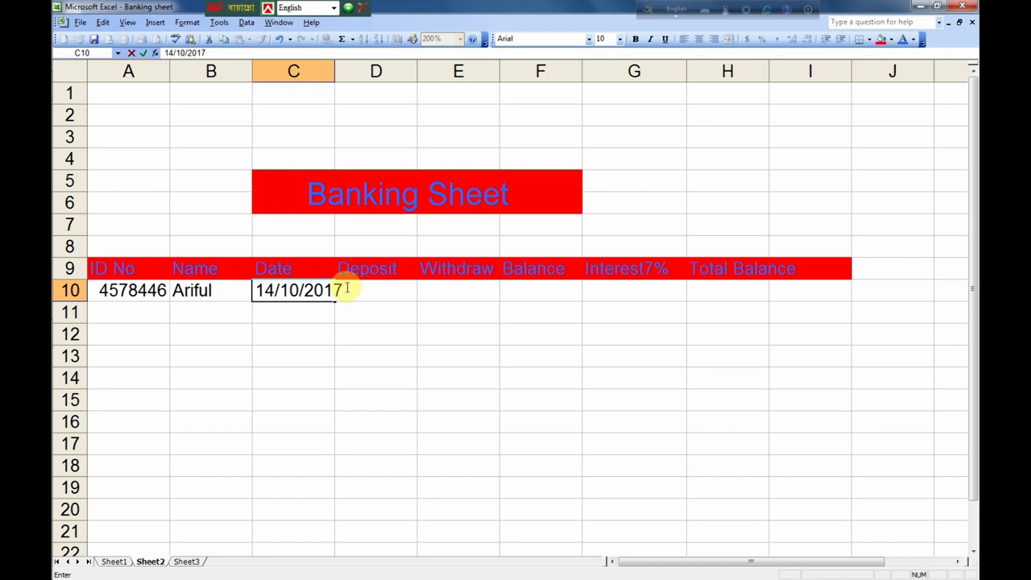
left_click(335, 73)
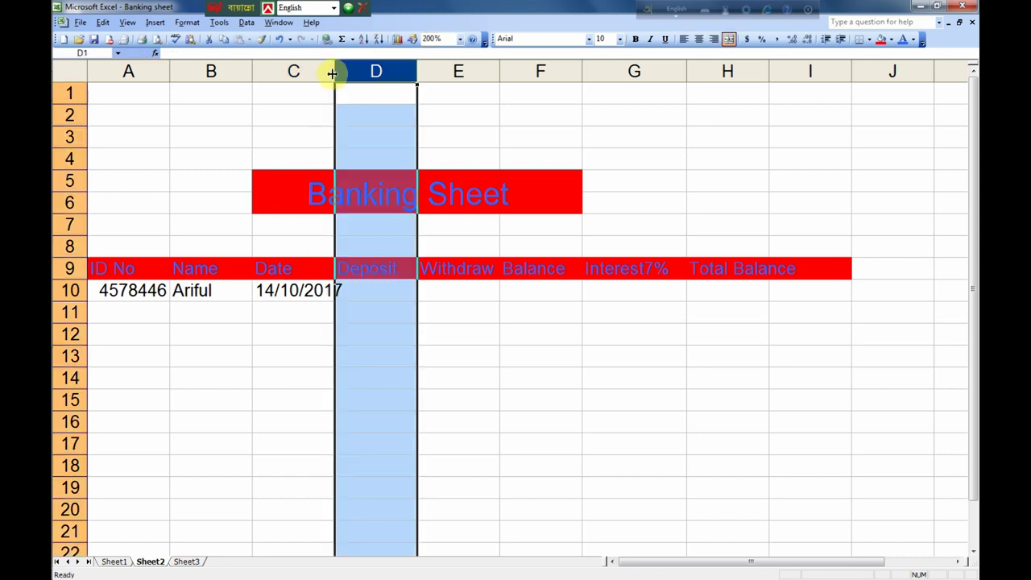
left_click_drag(333, 74, 343, 74)
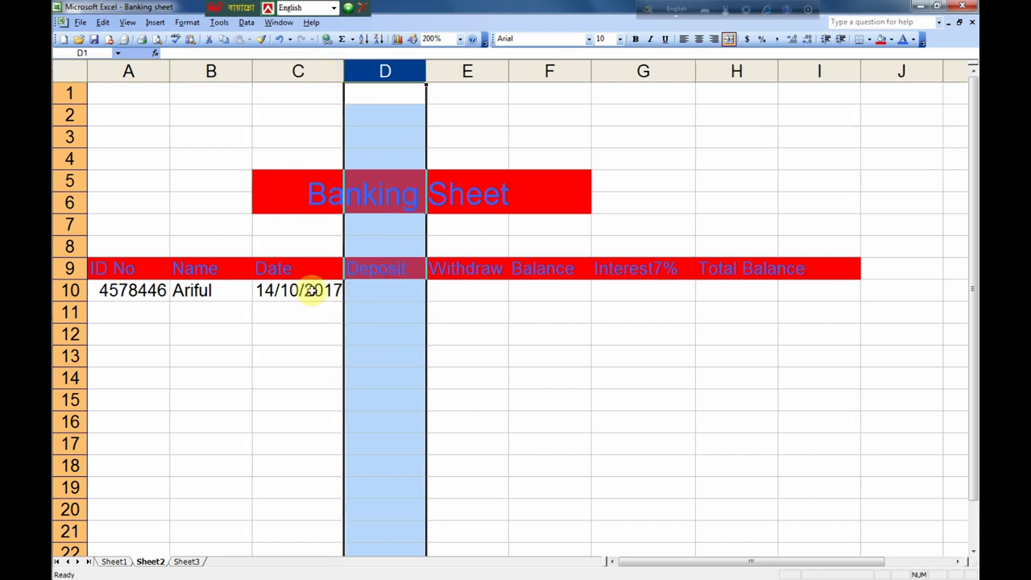
left_click(315, 295)
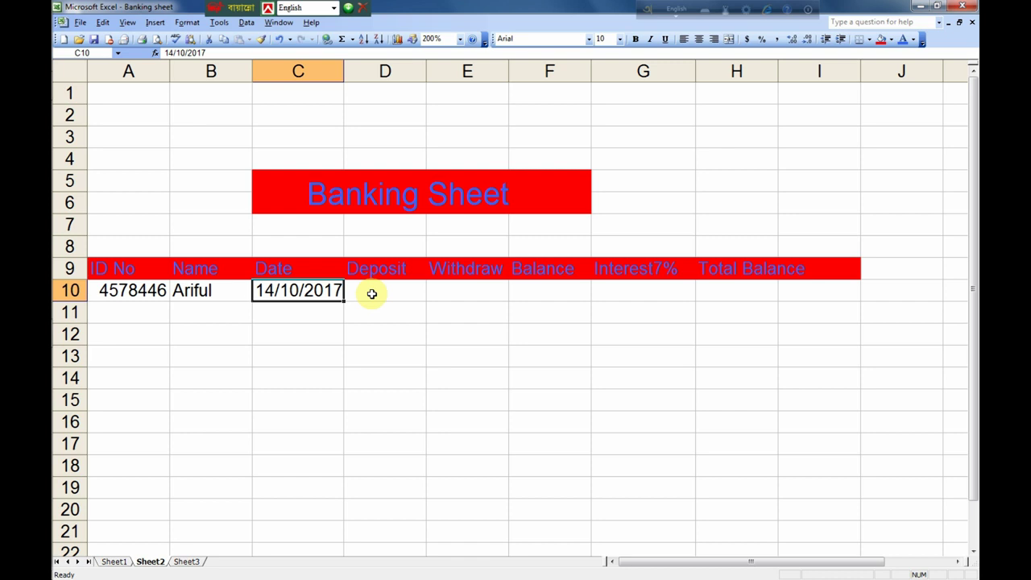
- Enter 500 under Deposit in D10 and 500 under Balance in F10
left_click(373, 293)
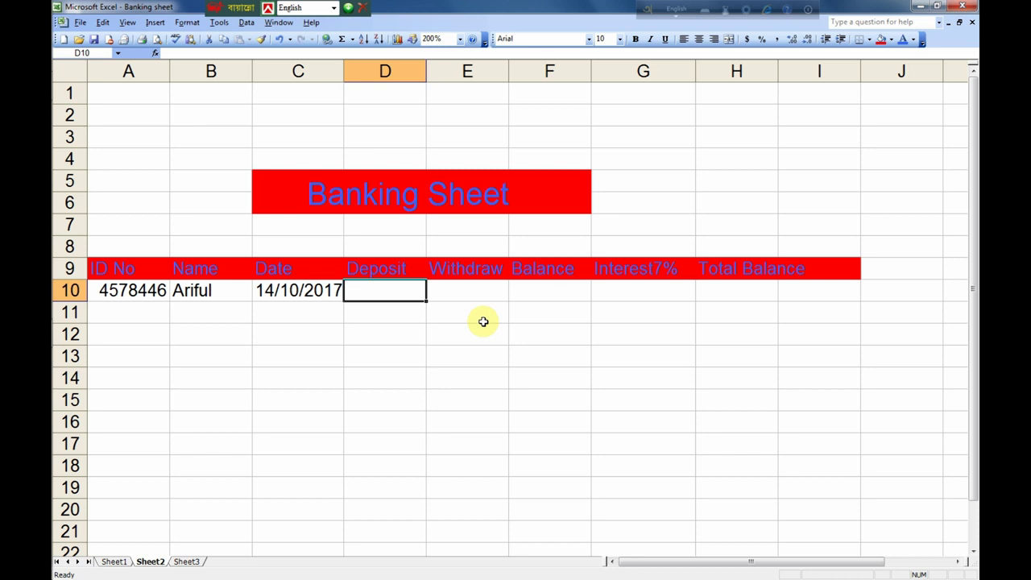
type("5")
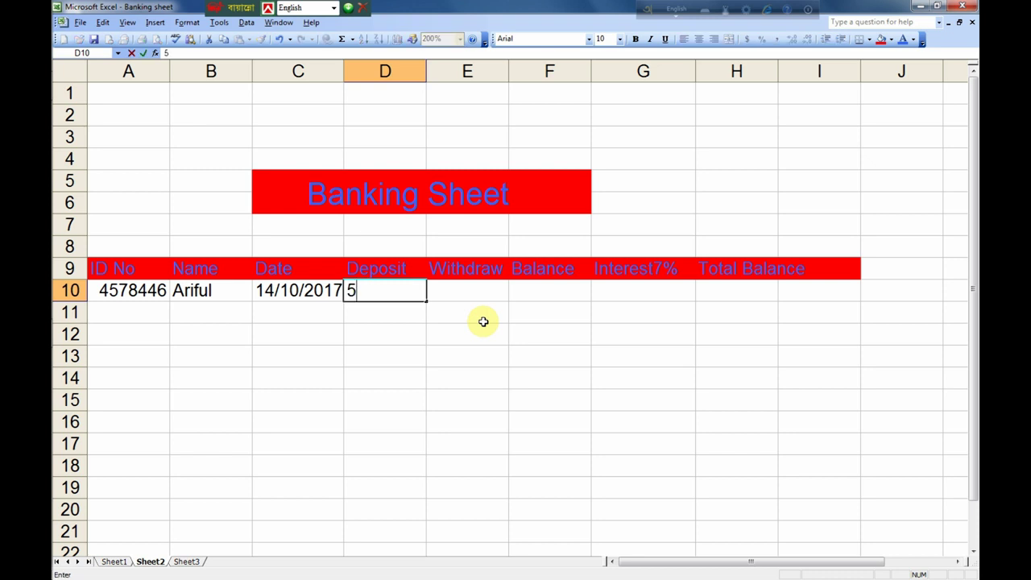
type("00")
key("Tab")
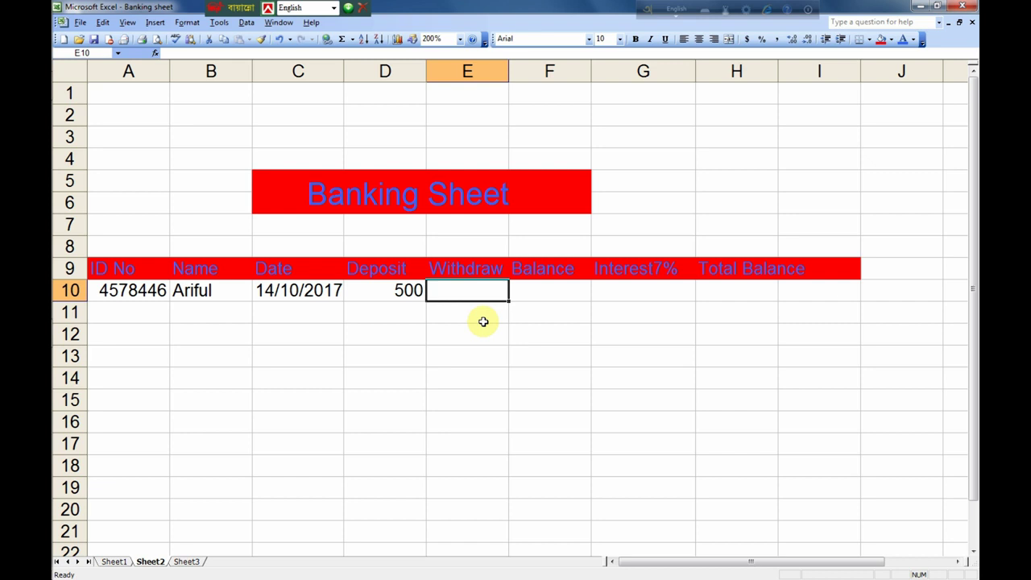
left_click(563, 293)
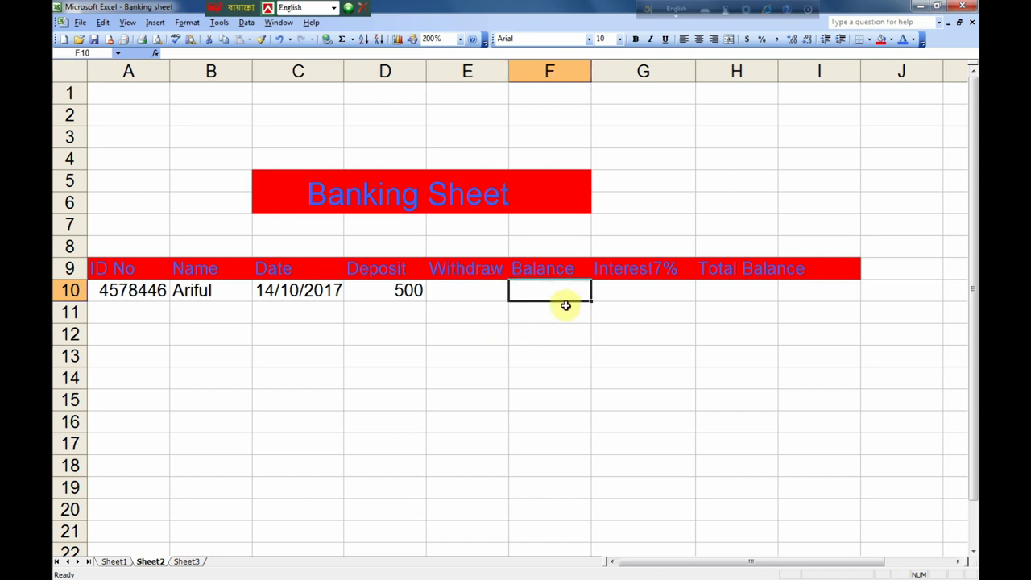
type("5")
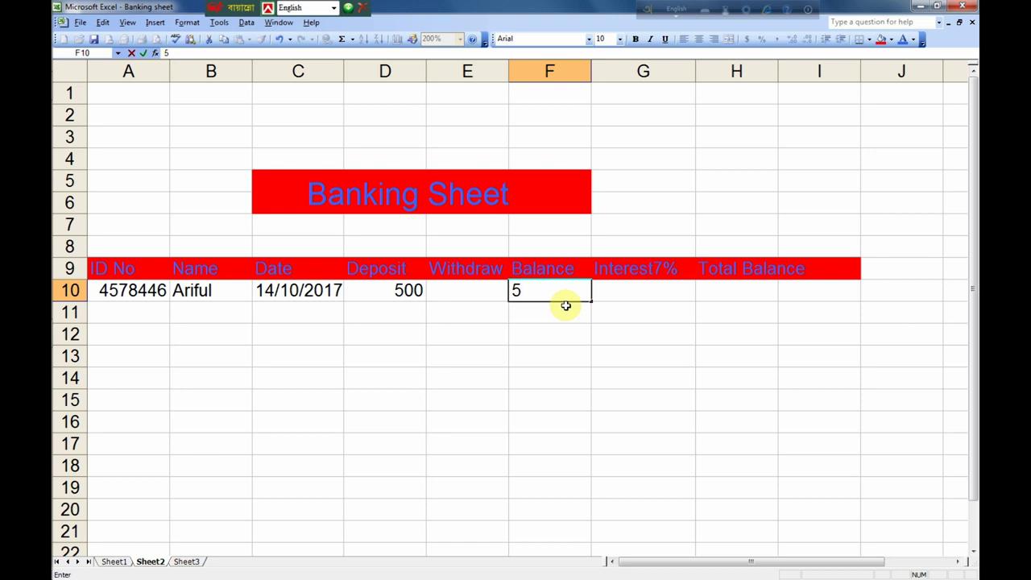
type("00")
left_click(618, 291)
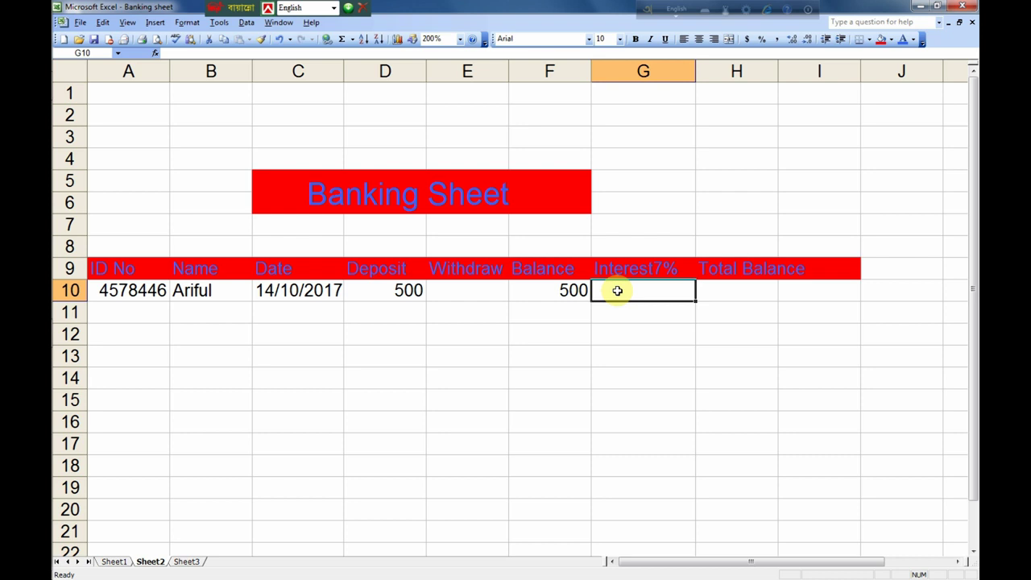
- Correct the G9 column header so it reads 'Interest 7%'
left_click(654, 268)
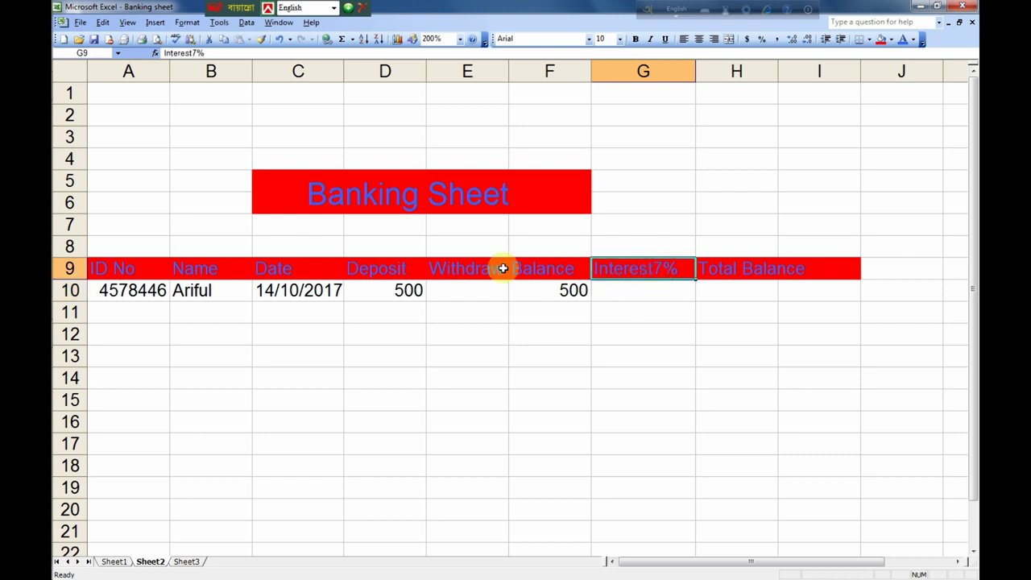
left_click(194, 53)
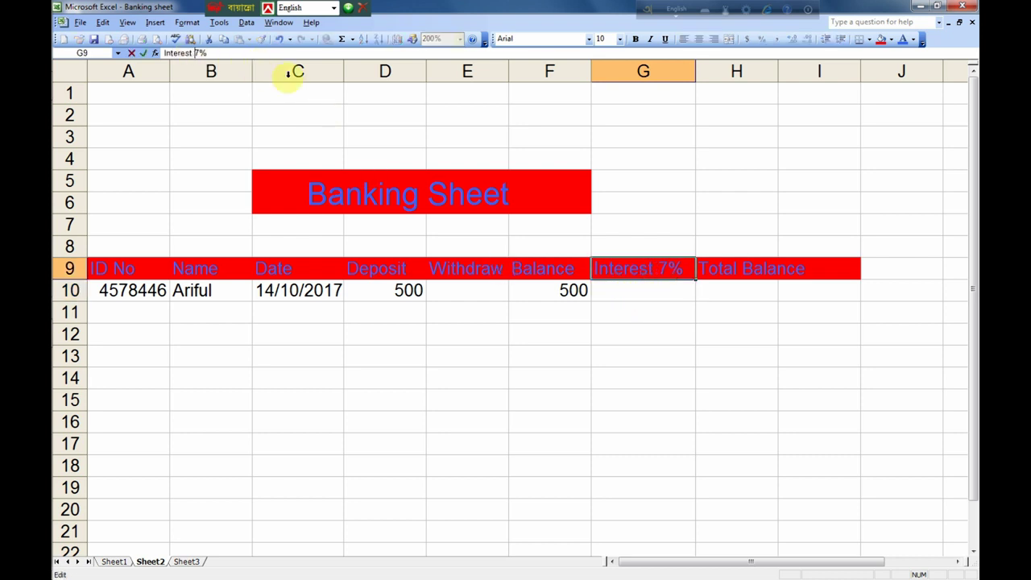
left_click(636, 291)
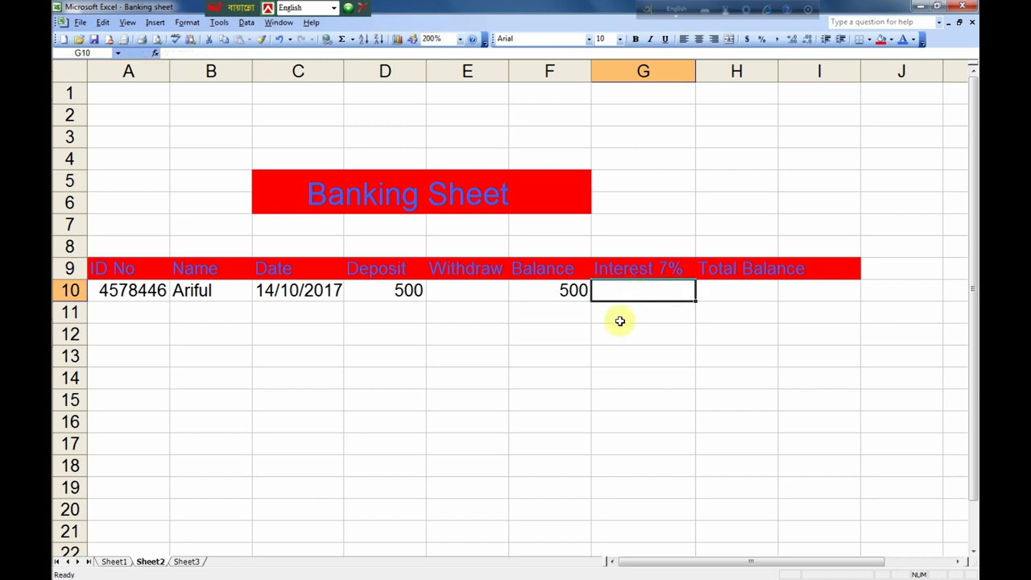
- Enter =sum(F10*7%) in G10 so the interest shows 35
mouse_move(56, 444)
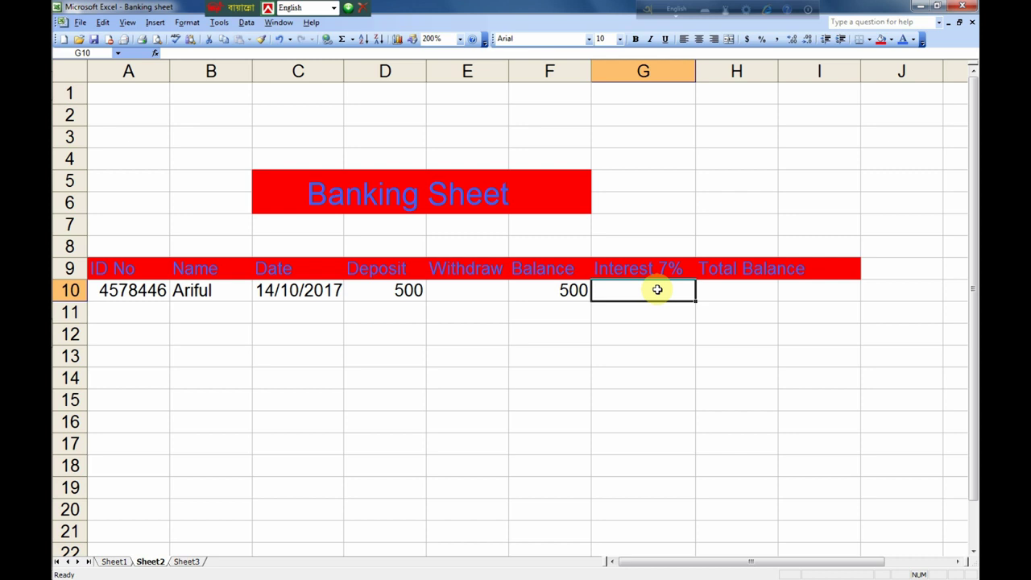
type("=")
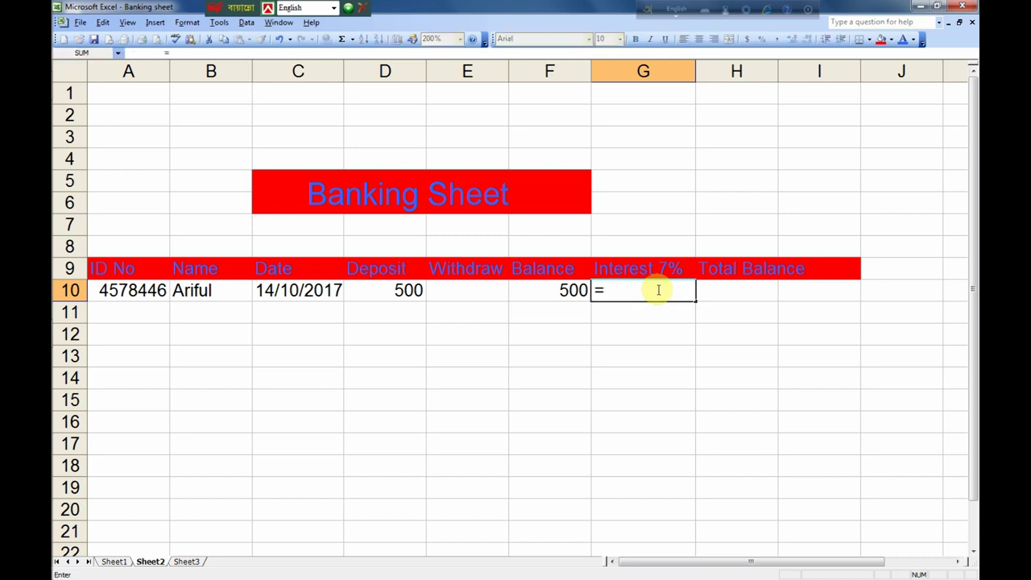
type("sum")
type("(")
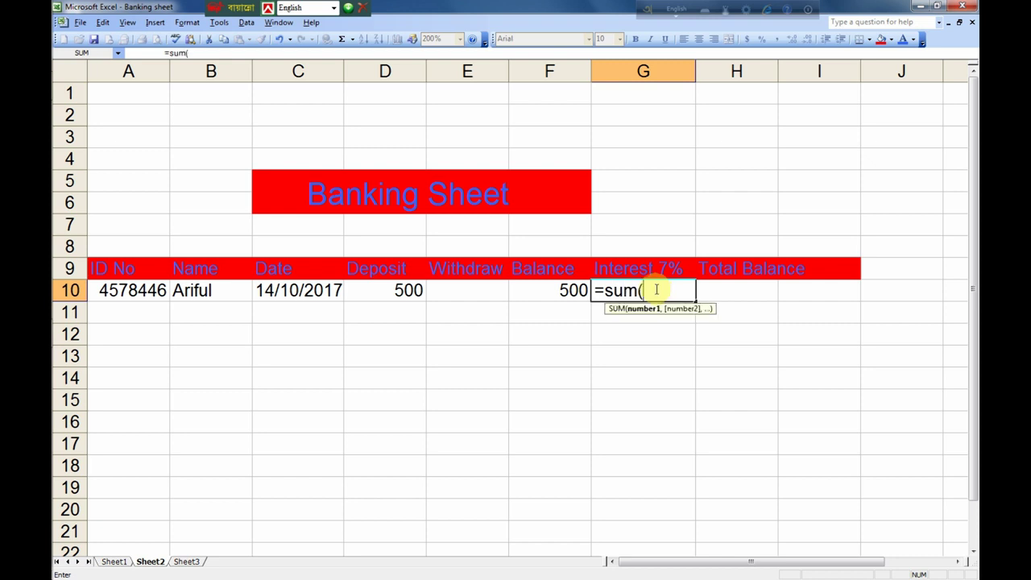
left_click(576, 293)
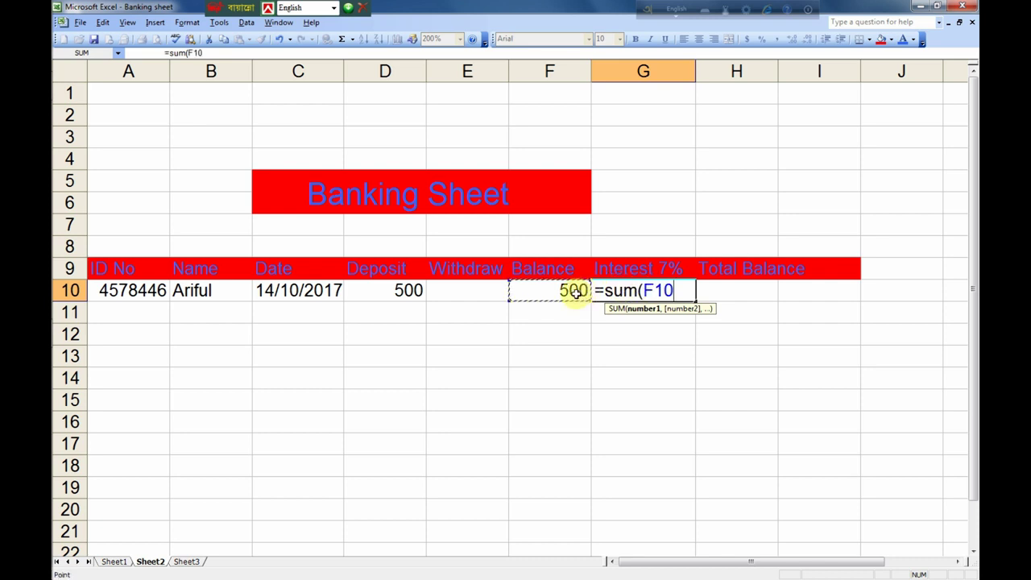
type("*")
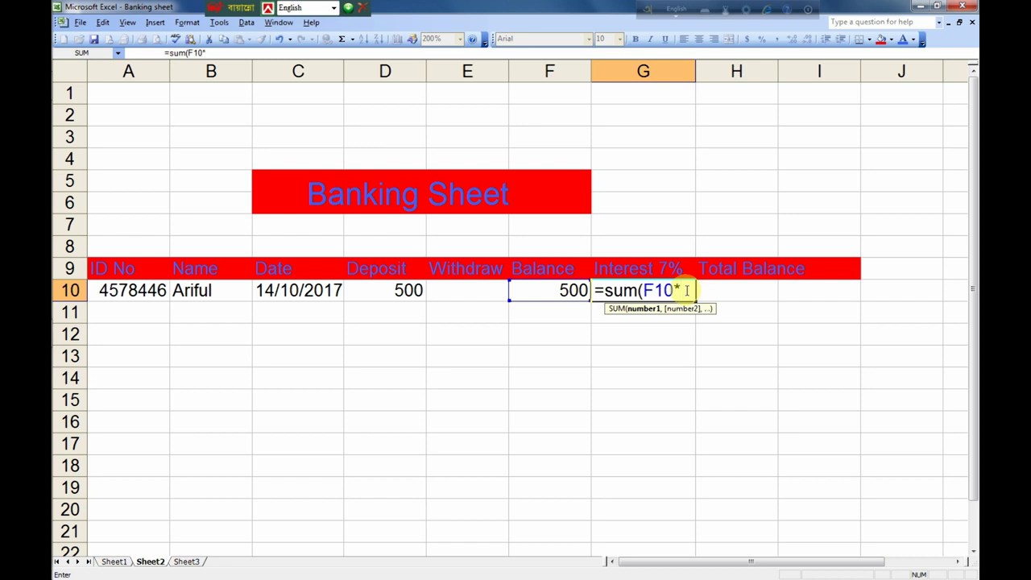
type("7")
type("%")
type(")")
key("Return")
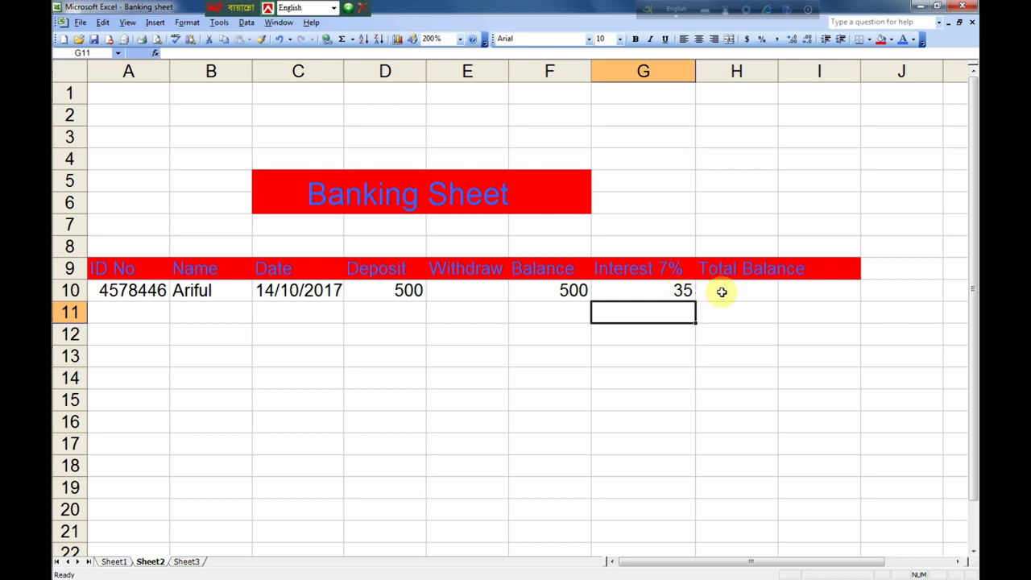
left_click(721, 292)
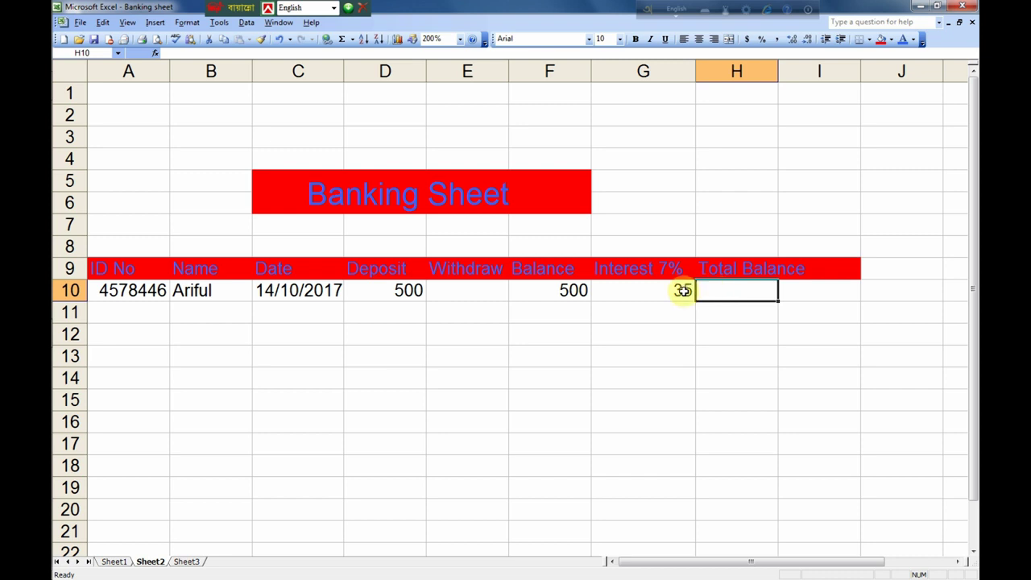
left_click(684, 291)
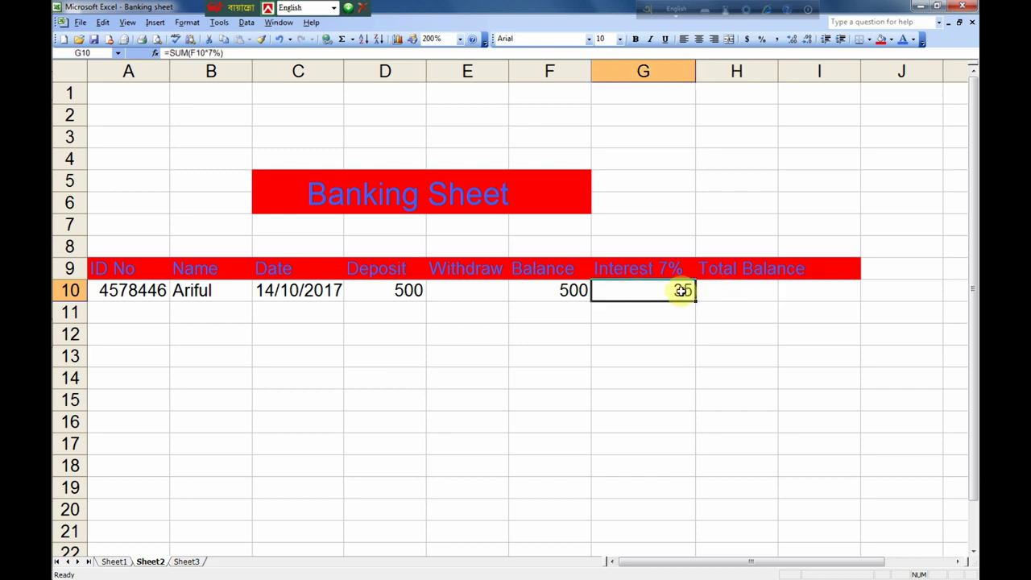
double_click(683, 291)
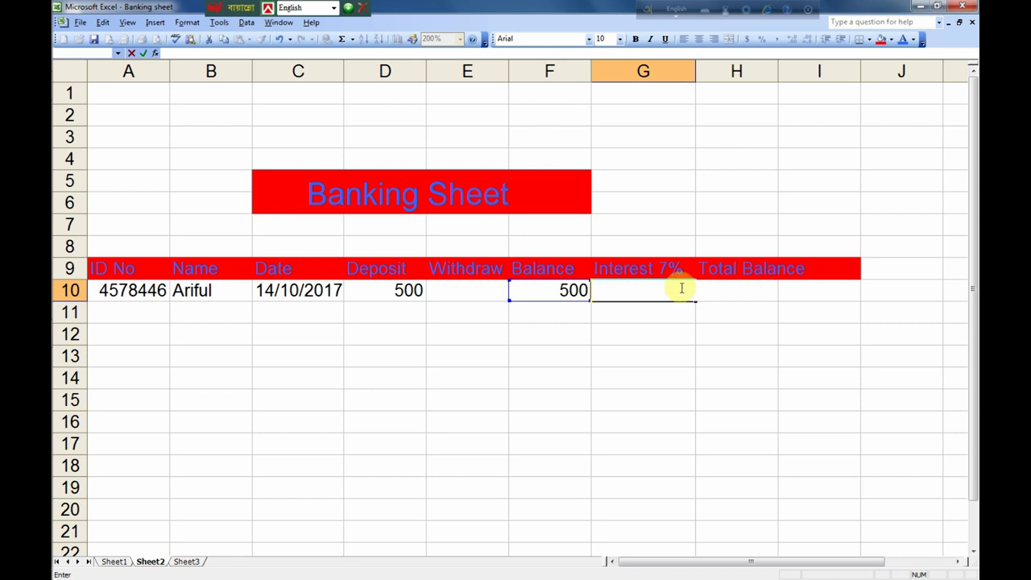
type("=")
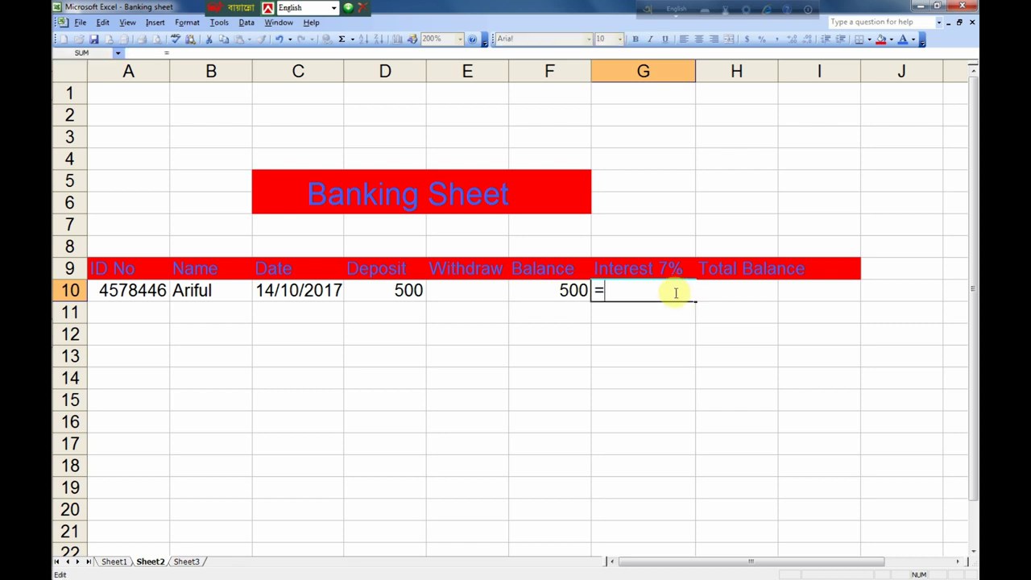
type("su")
type("m")
type("(")
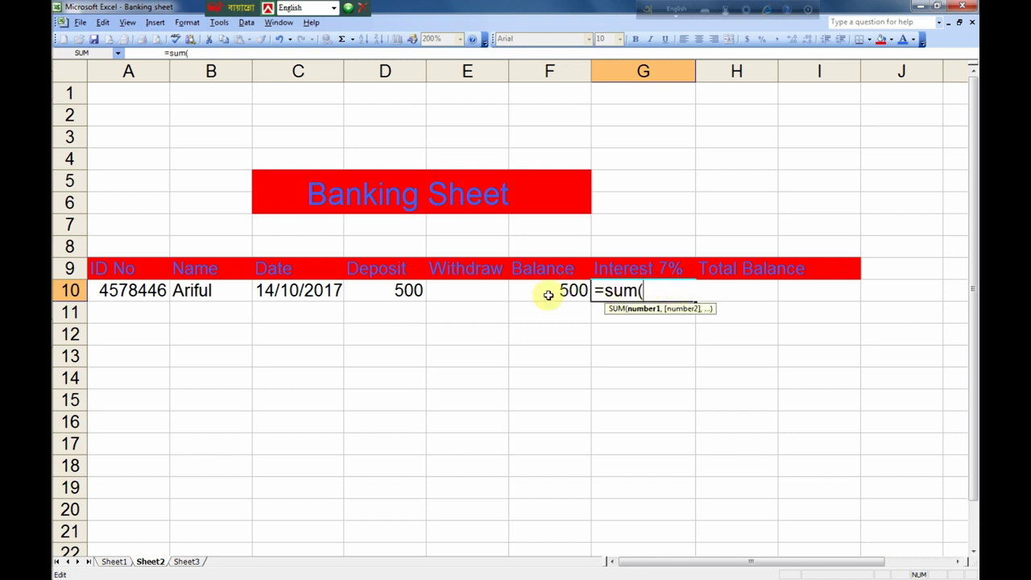
left_click(569, 290)
type("*")
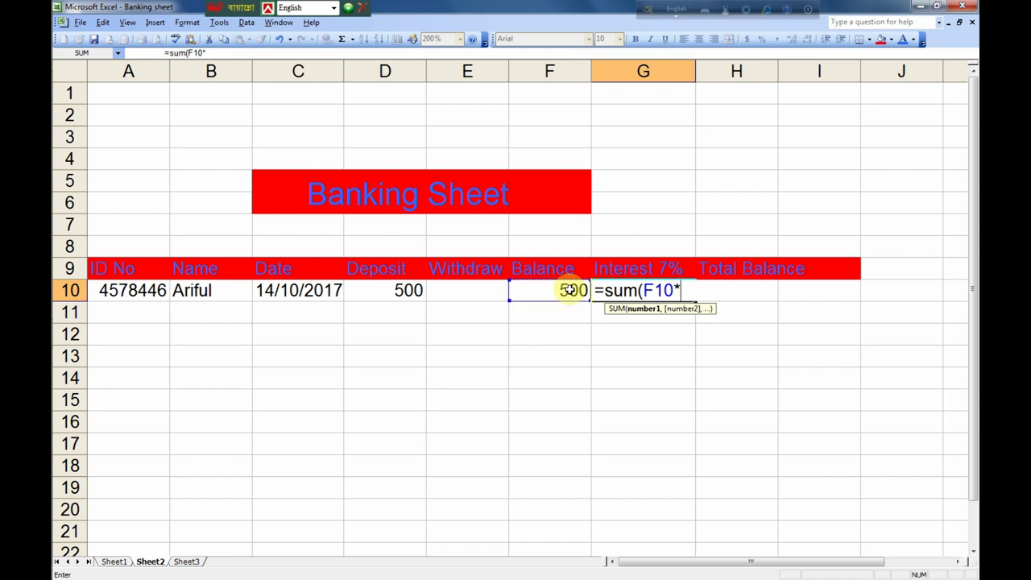
type("7%")
type(")")
key("Return")
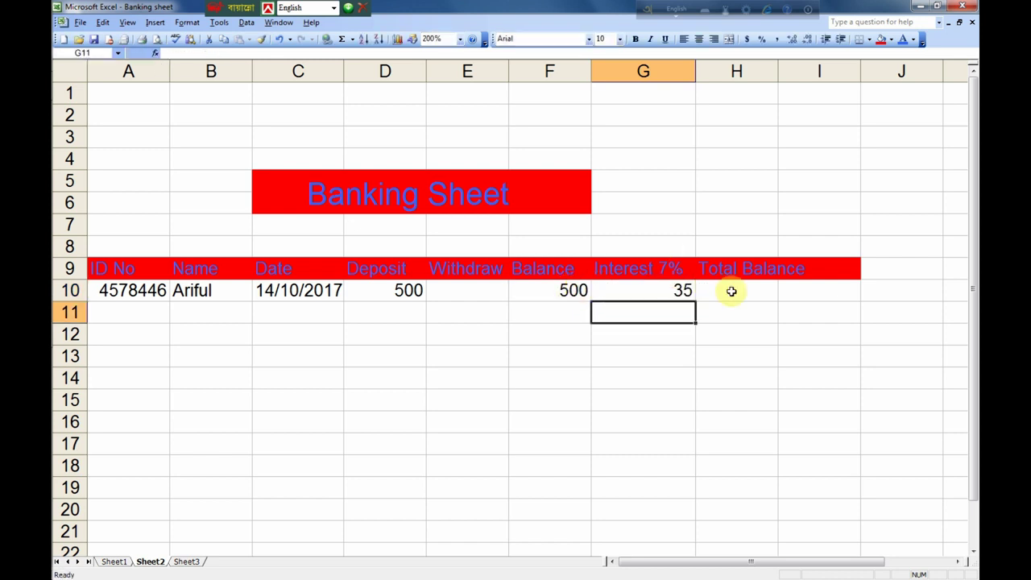
left_click(733, 290)
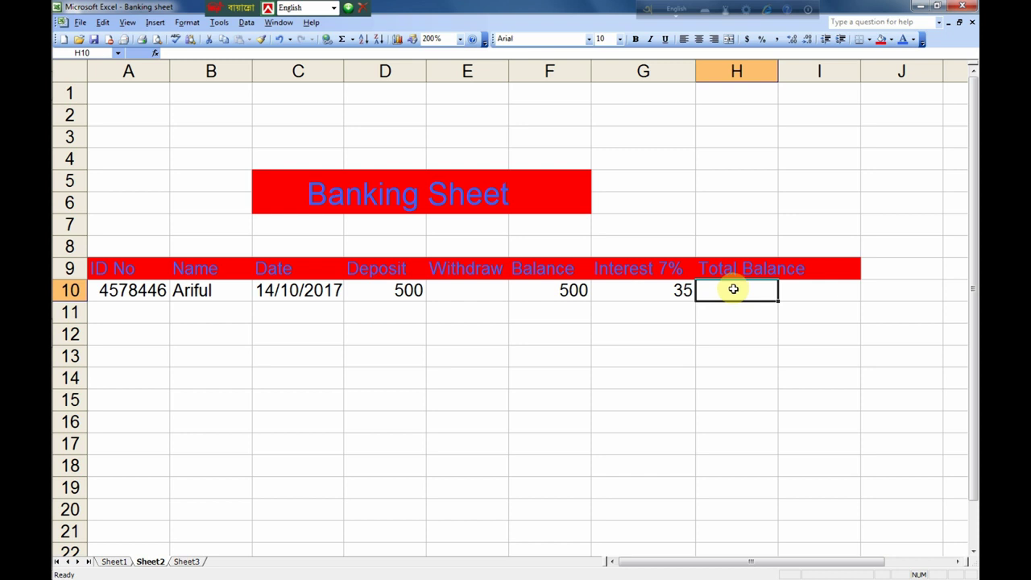
- Enter =sum(F10+G10) in H10 so the total balance shows 535
type("=")
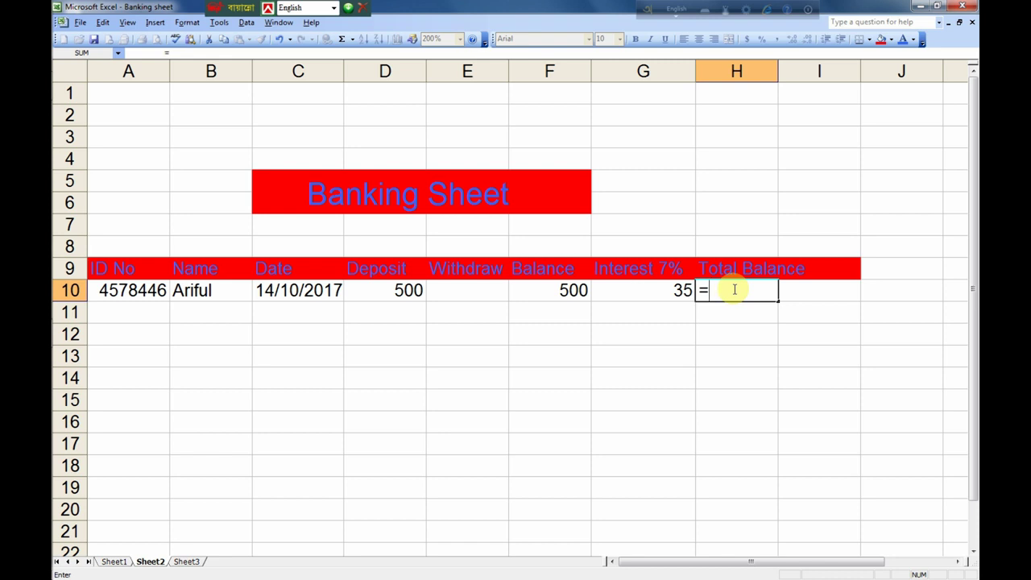
type("sum")
type("(")
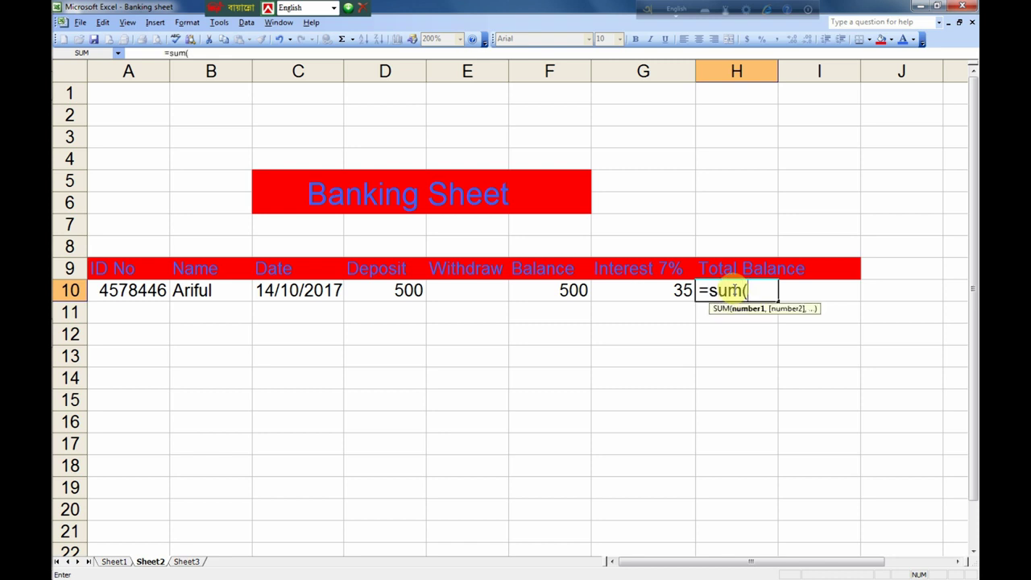
left_click(570, 294)
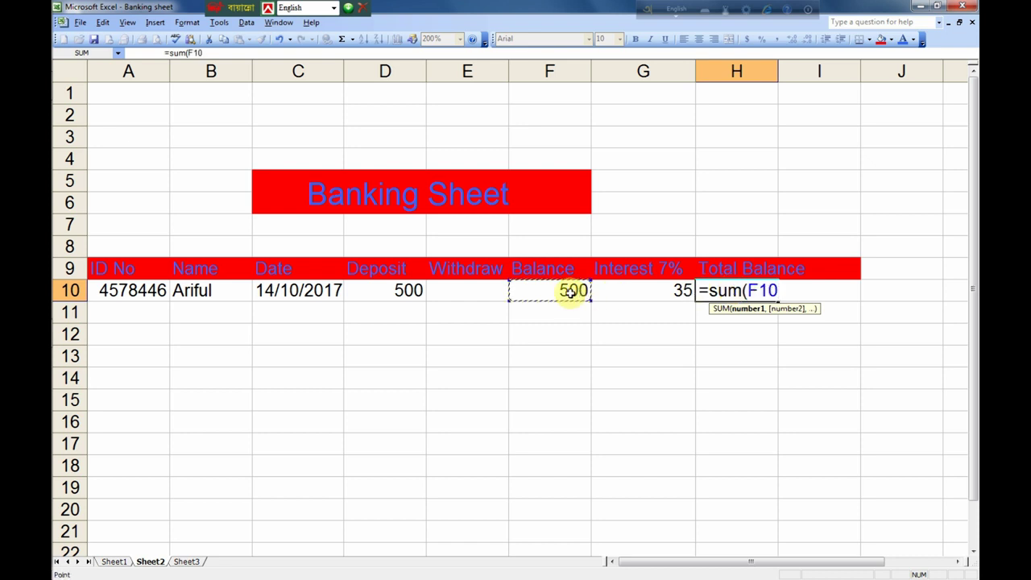
type("+")
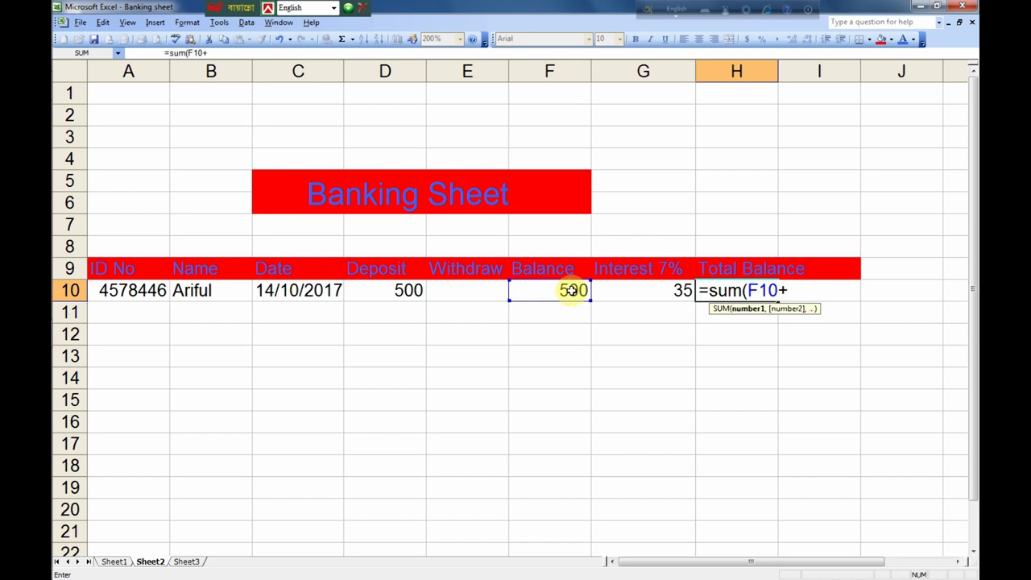
left_click(681, 294)
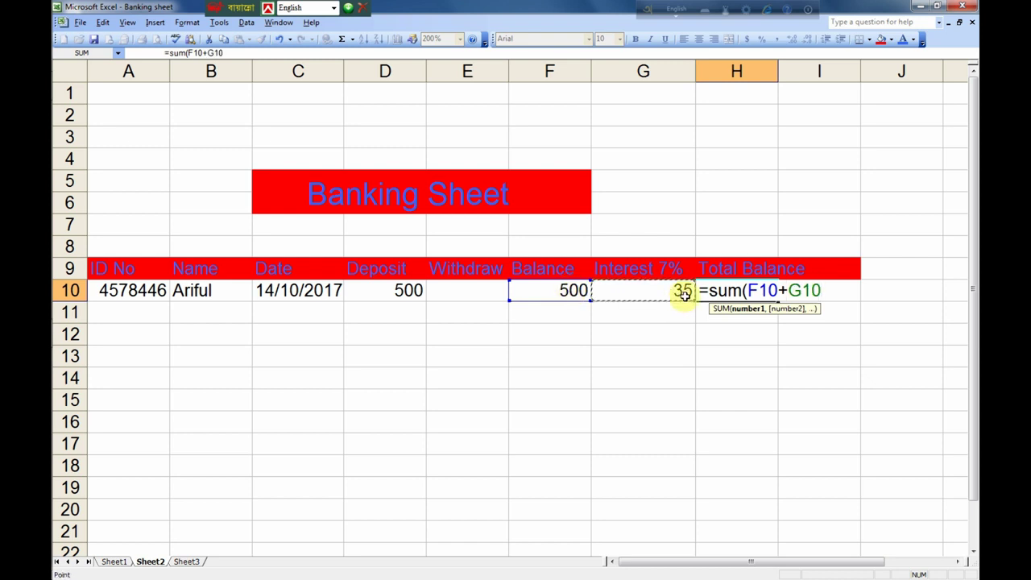
type(")")
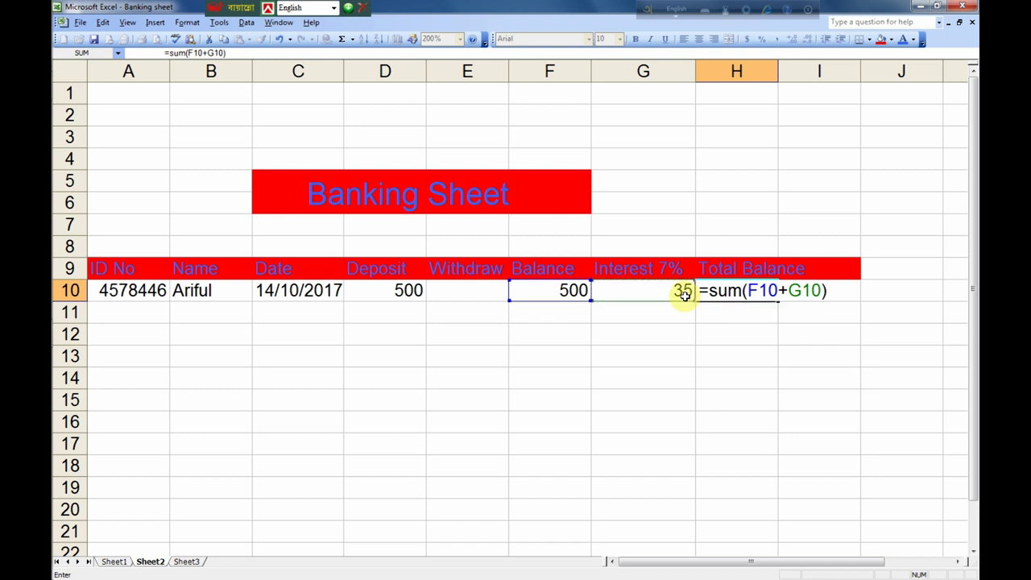
key("Return")
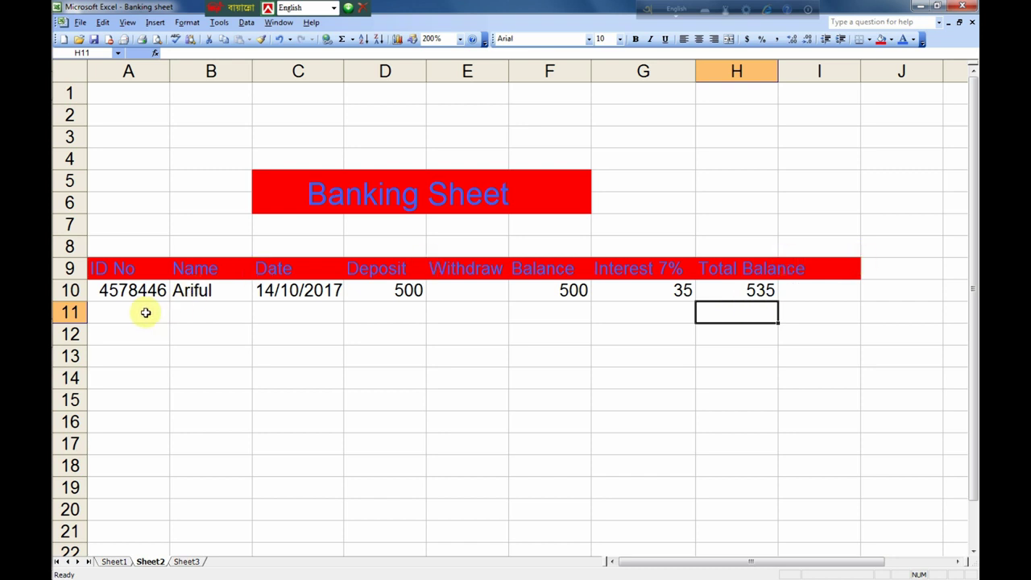
- Enter the customer's ID in A11, dismissing the Windows colour-scheme prompt
left_click(144, 312)
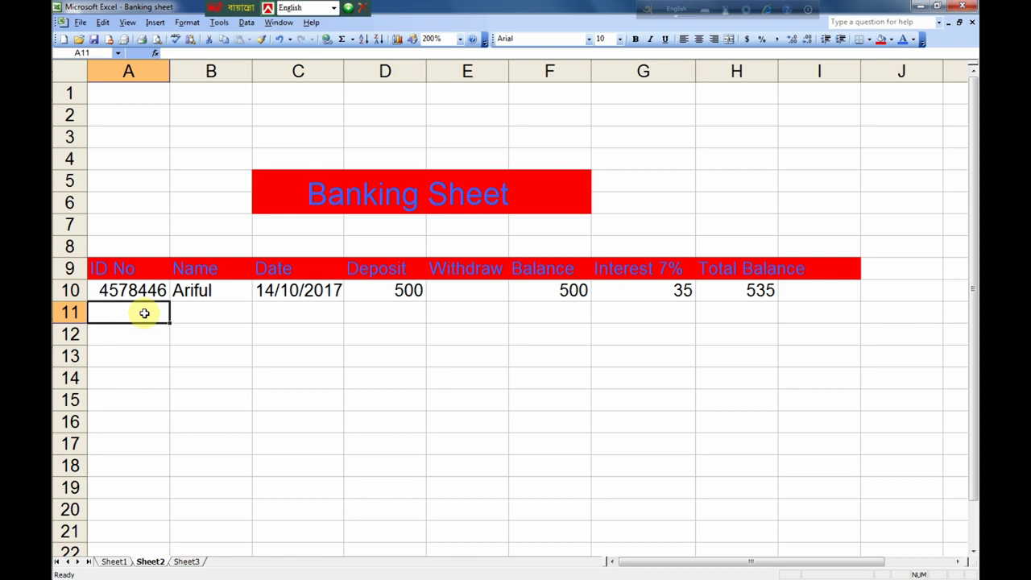
type("457")
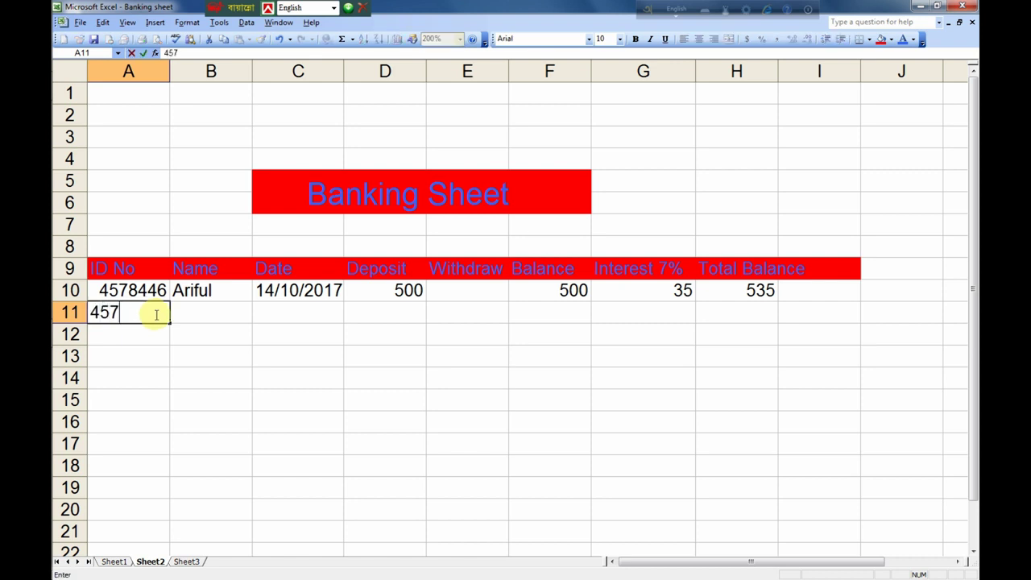
type("8")
type("446")
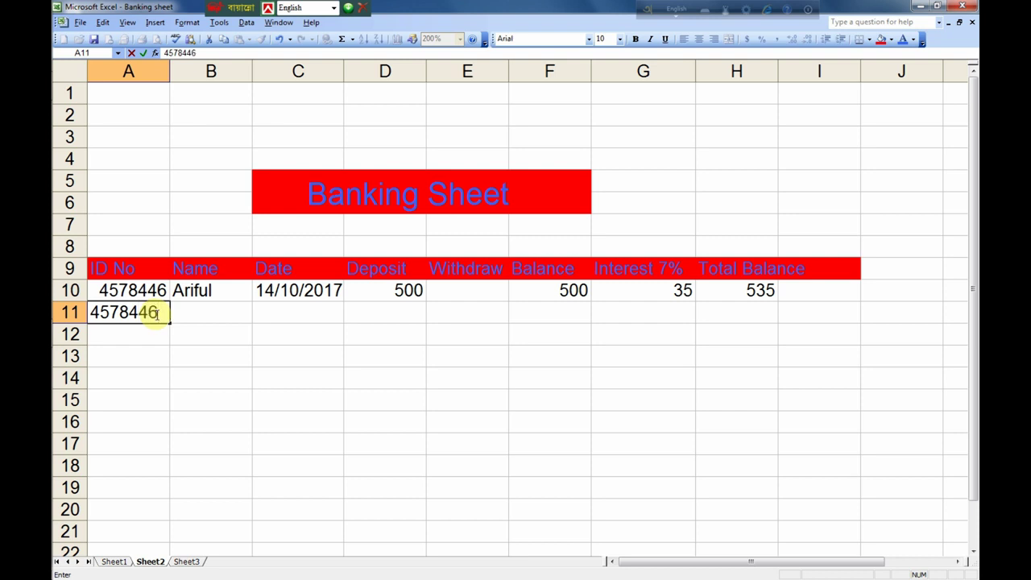
left_click(223, 314)
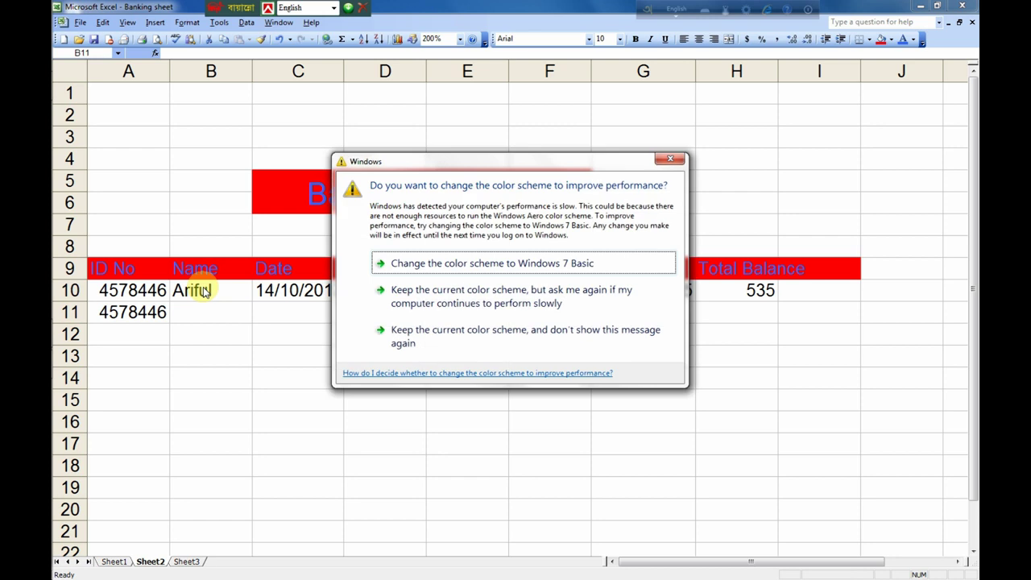
left_click(669, 159)
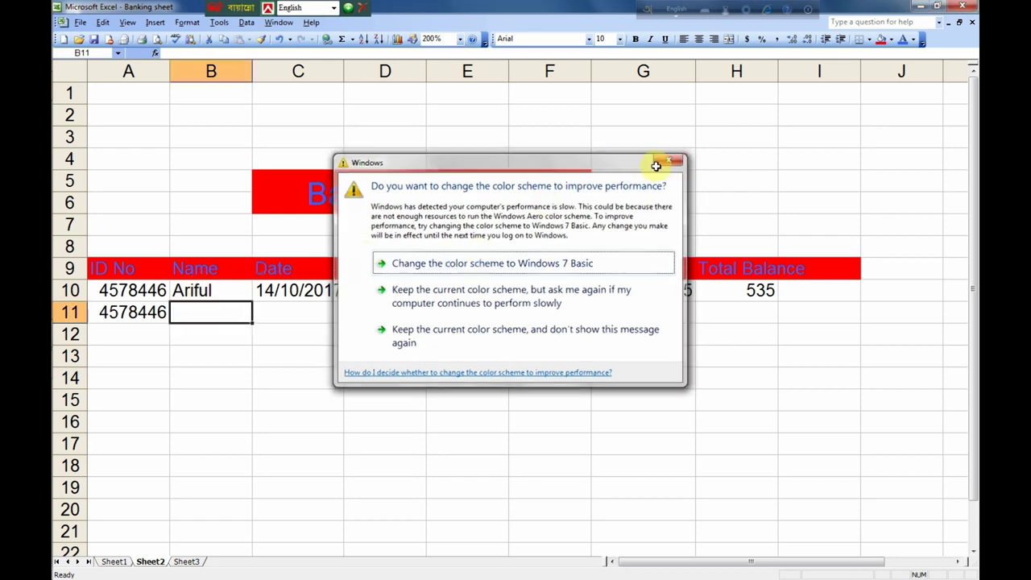
- Enter the date 14/11/2017 in C11 and a 500 deposit in D11
left_click(299, 314)
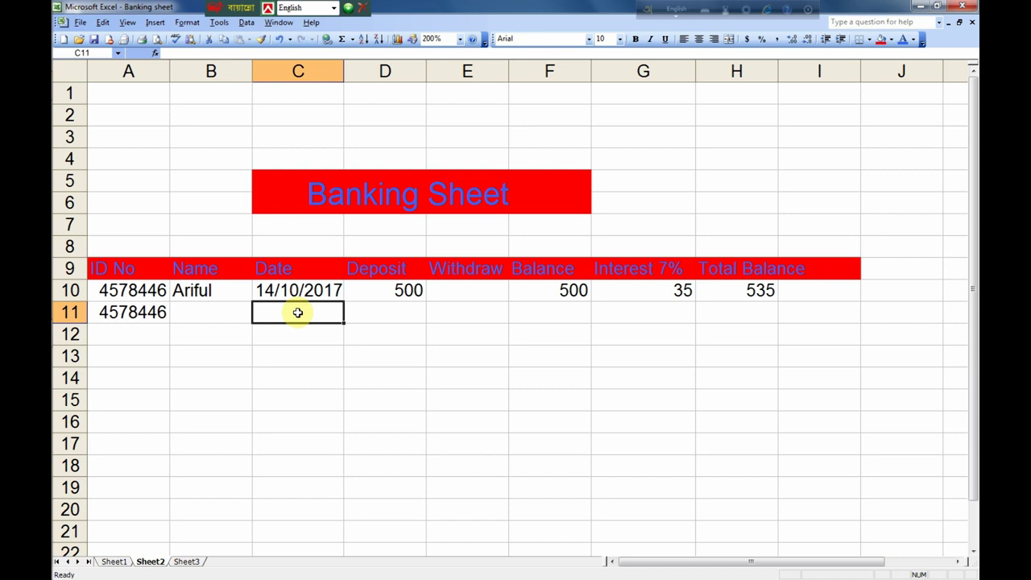
type("14")
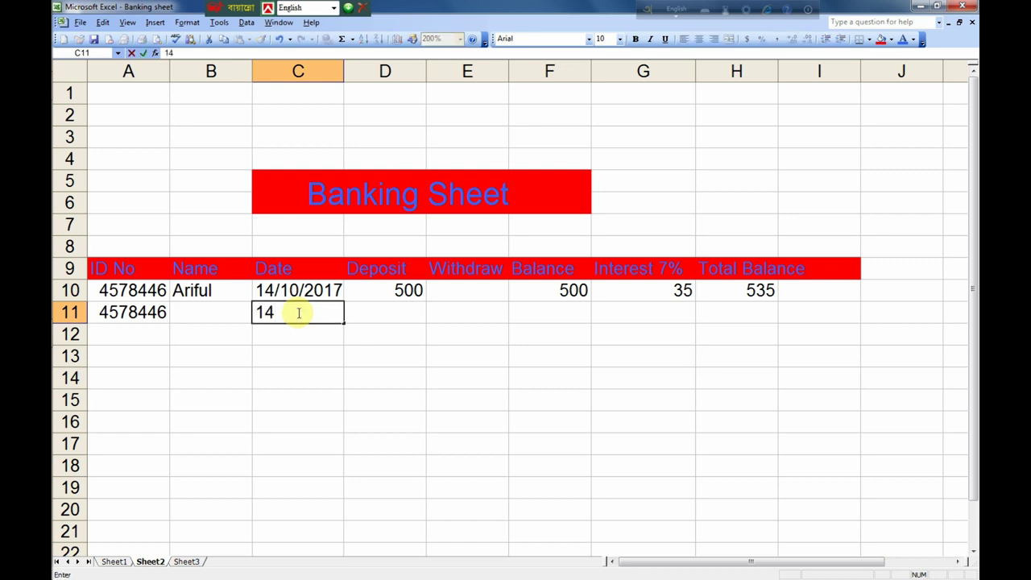
type("/1")
type("1/")
type("2017")
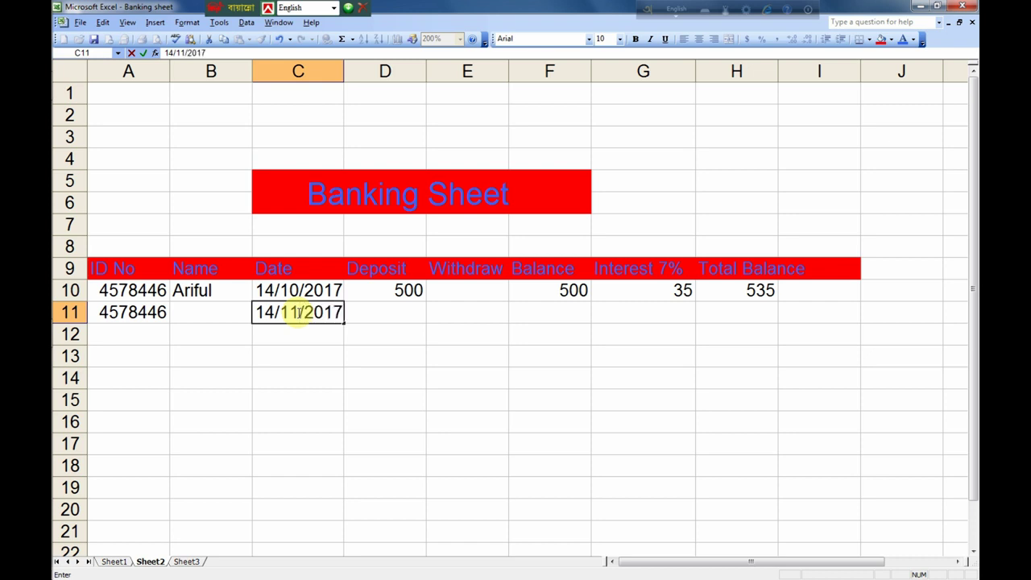
left_click(400, 310)
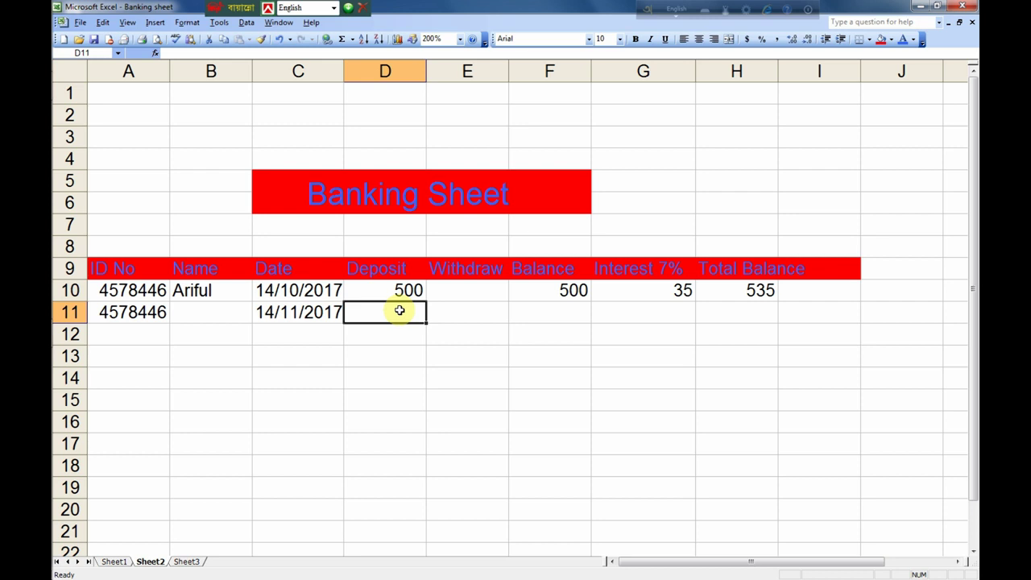
type("5")
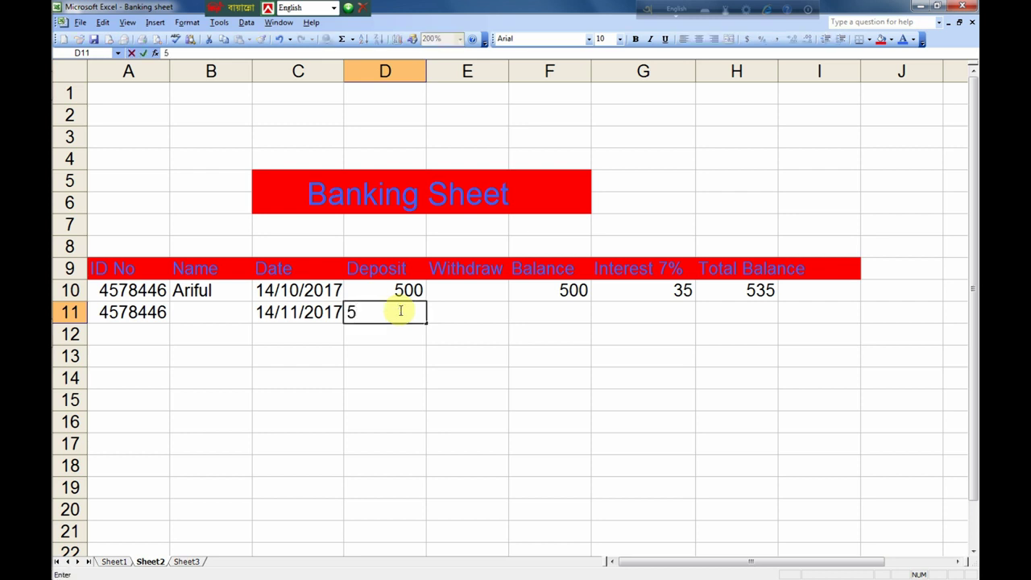
type("00")
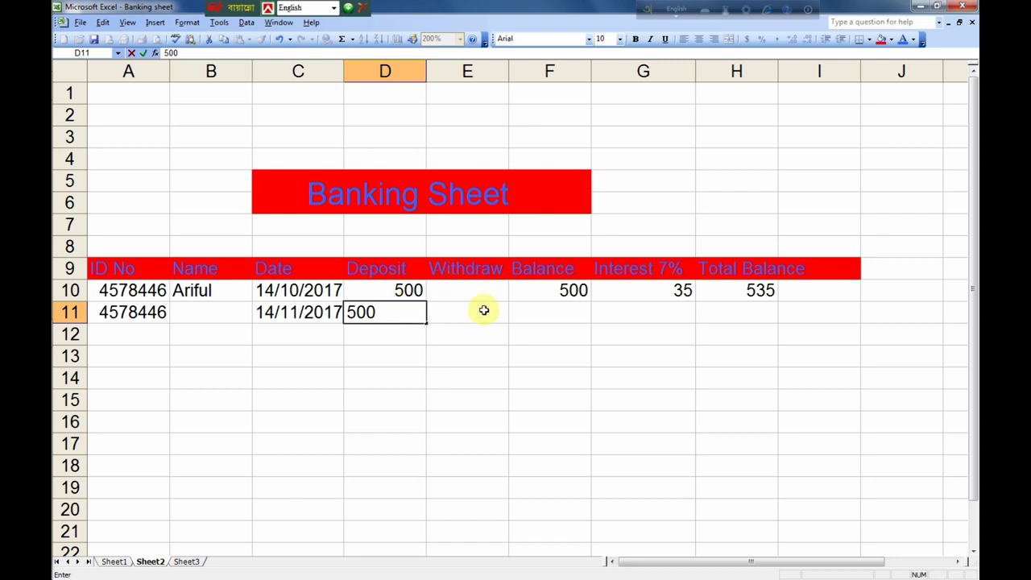
left_click(481, 317)
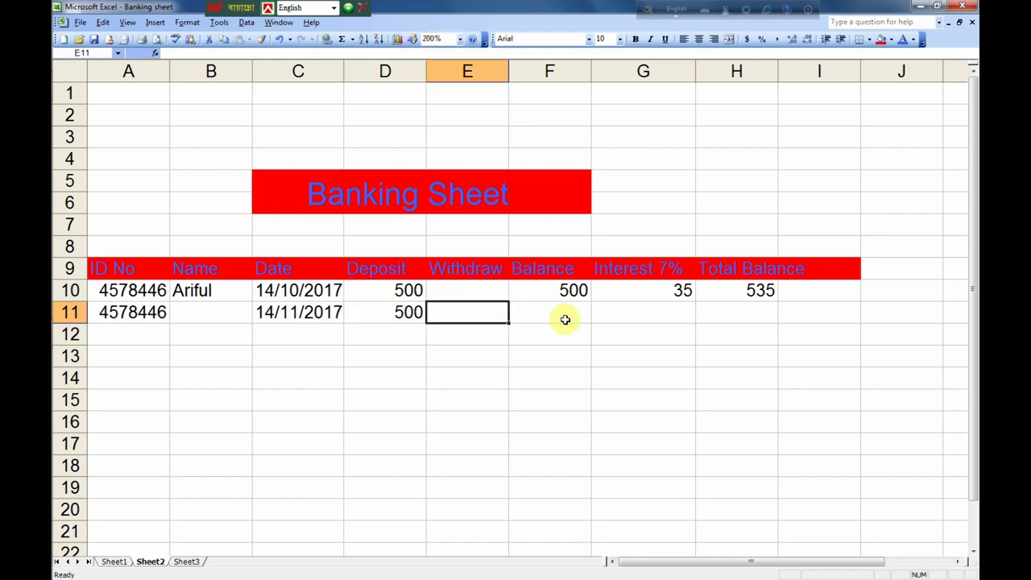
left_click(557, 313)
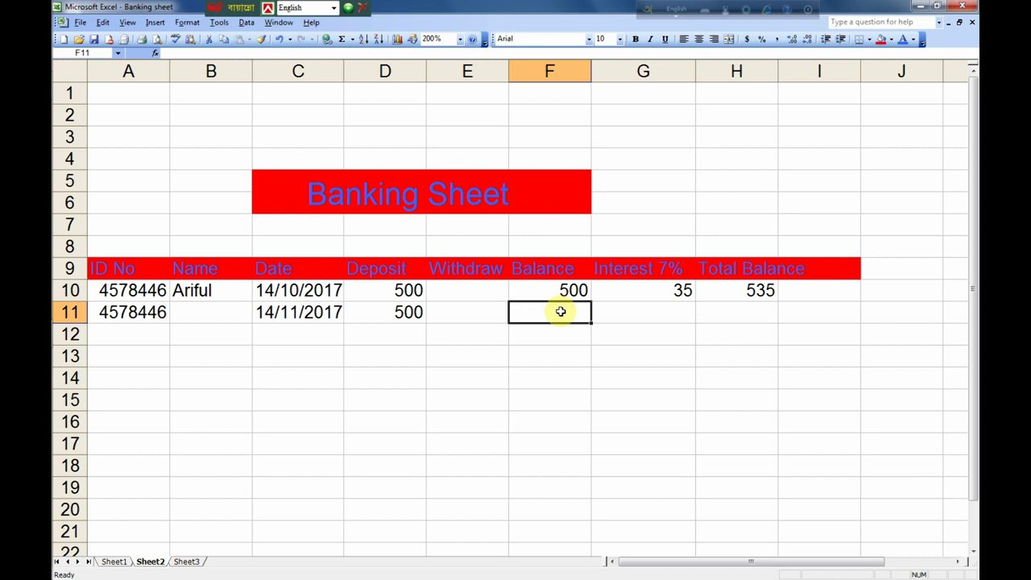
- Enter =sum(D11+F10) in F11 so the balance shows 1000
type("=")
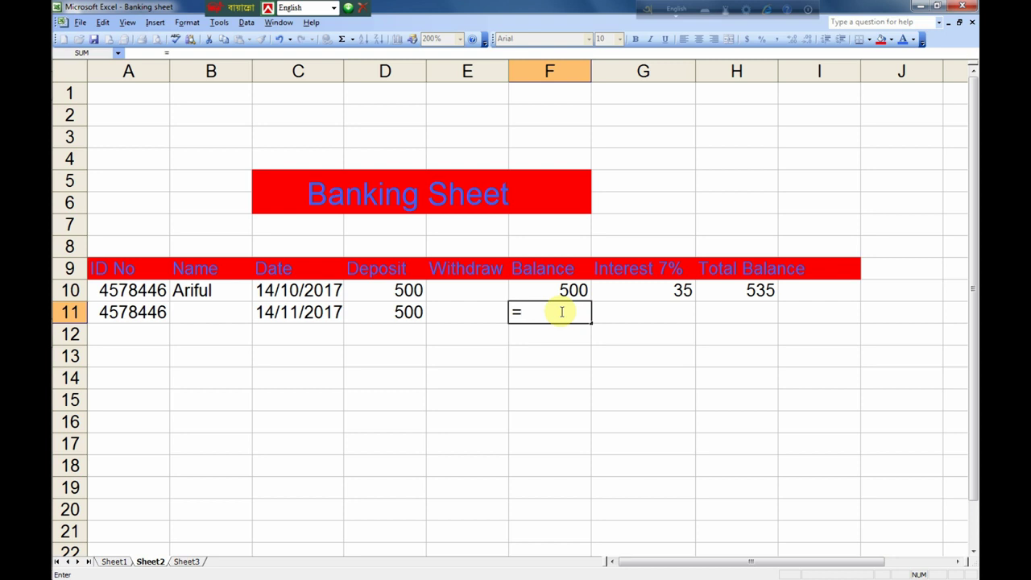
type("s")
type("um")
type("(")
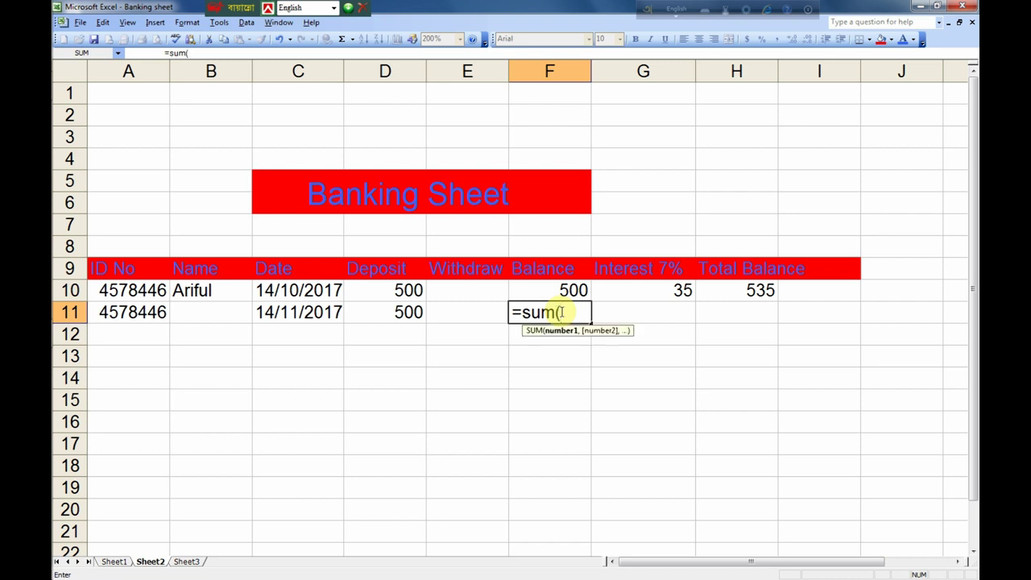
left_click(402, 313)
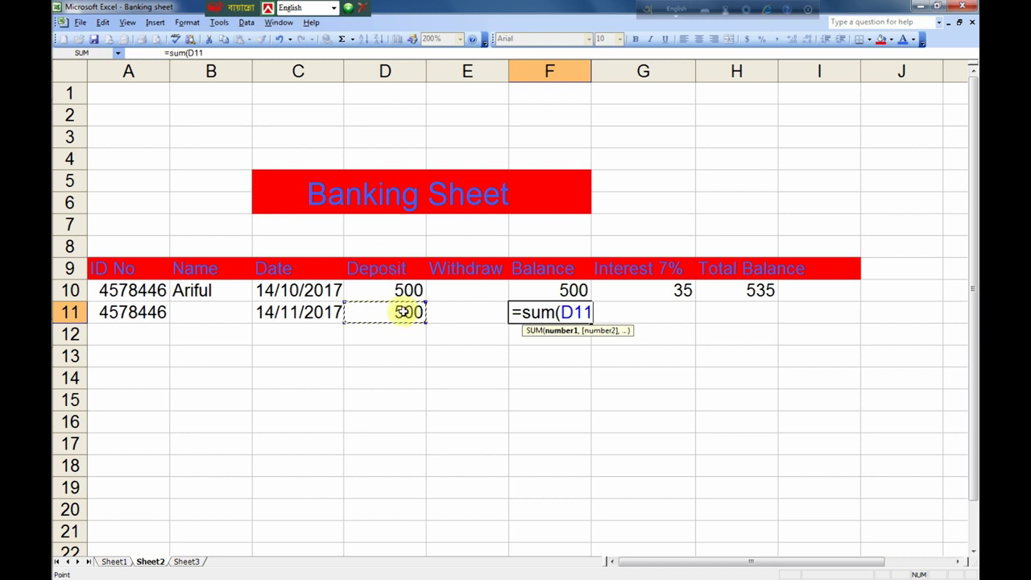
type("+")
left_click(576, 290)
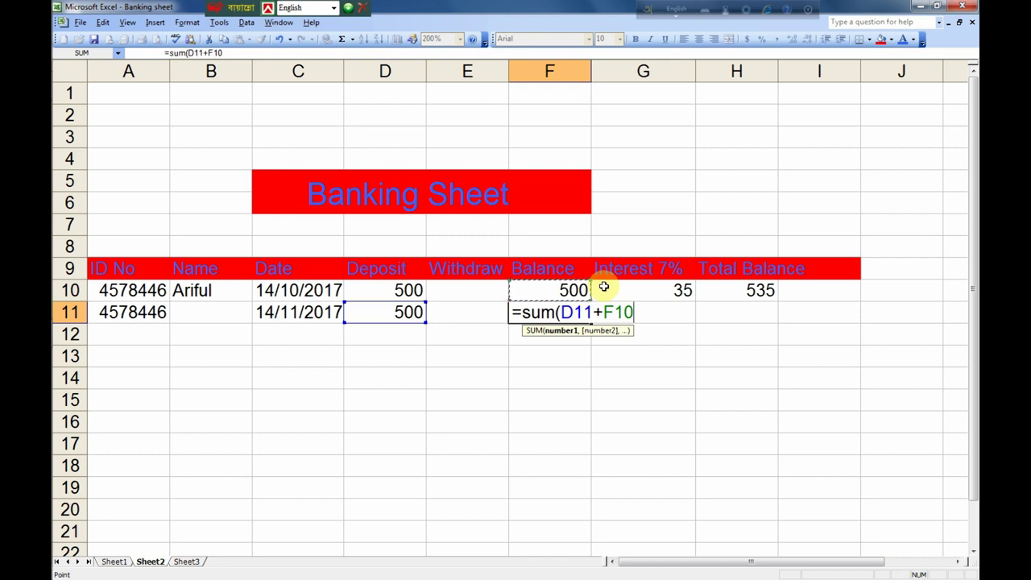
type(")")
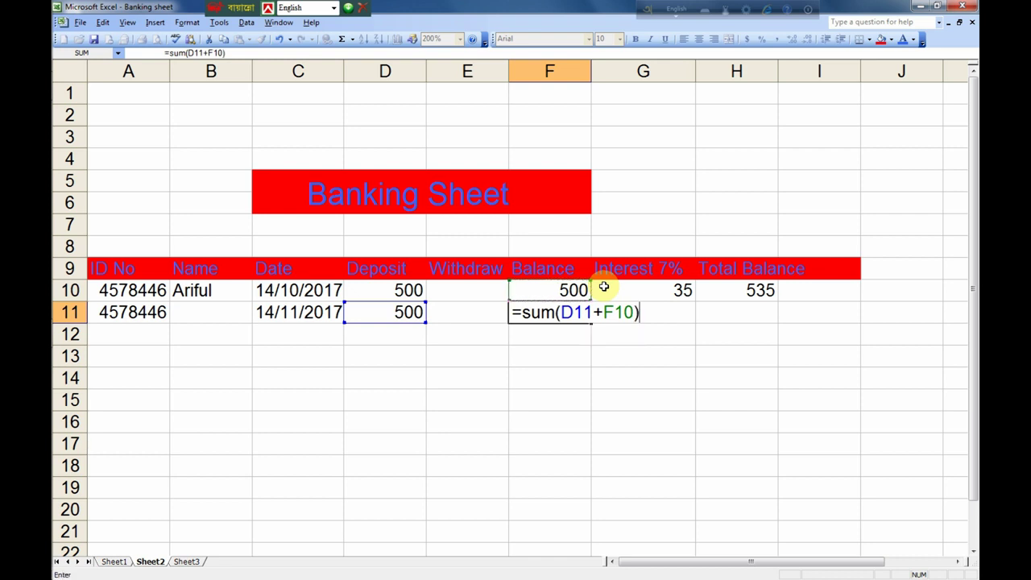
key("Return")
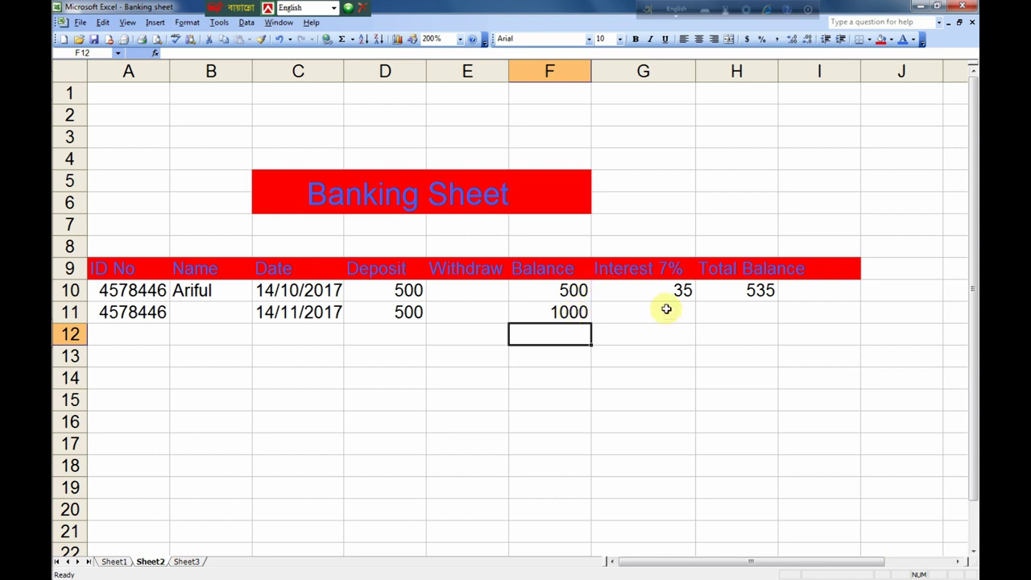
- Enter =sum(F11*7%) in G11 so the interest shows 70
left_click(665, 313)
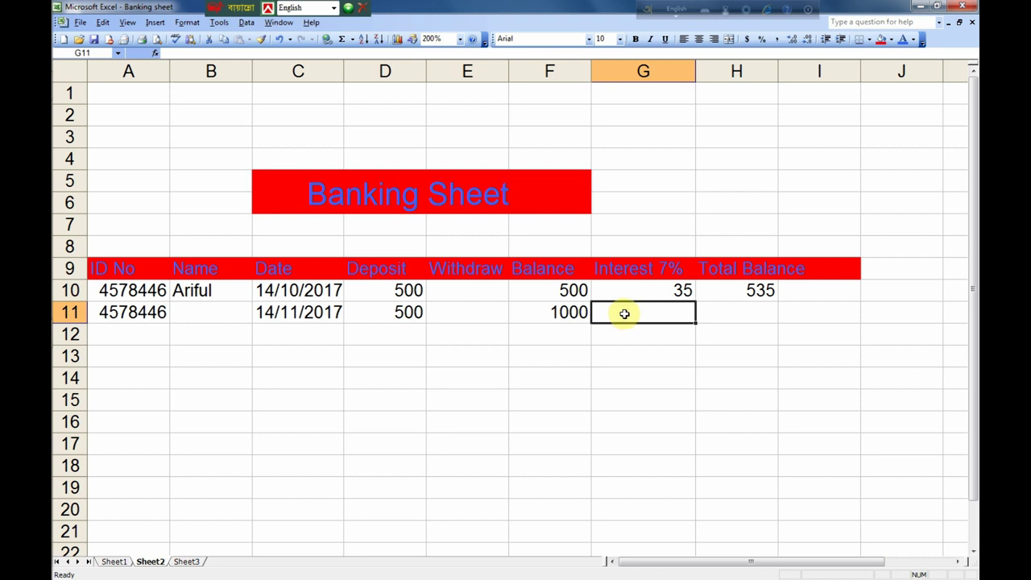
type("=")
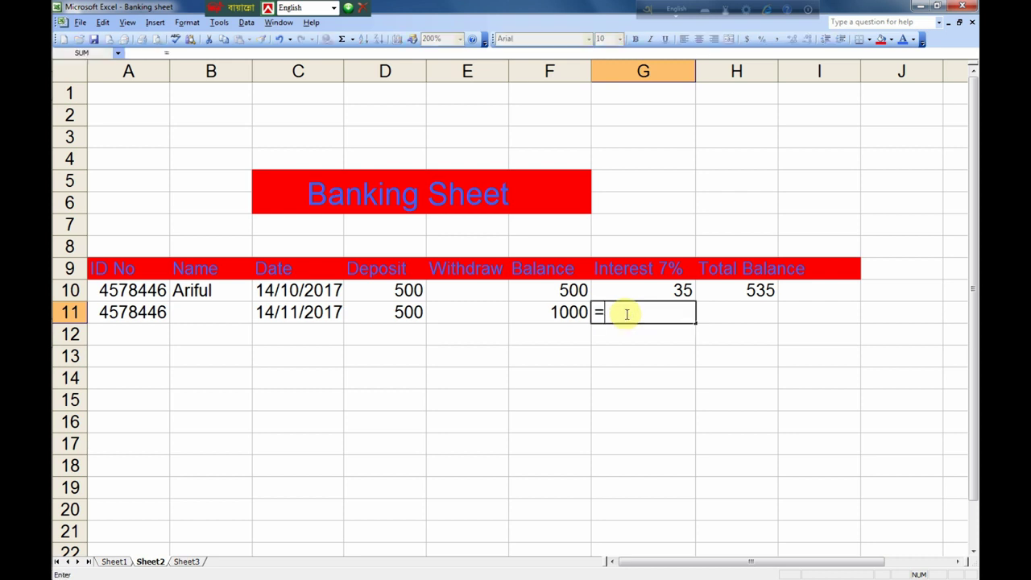
type("su")
type("m(")
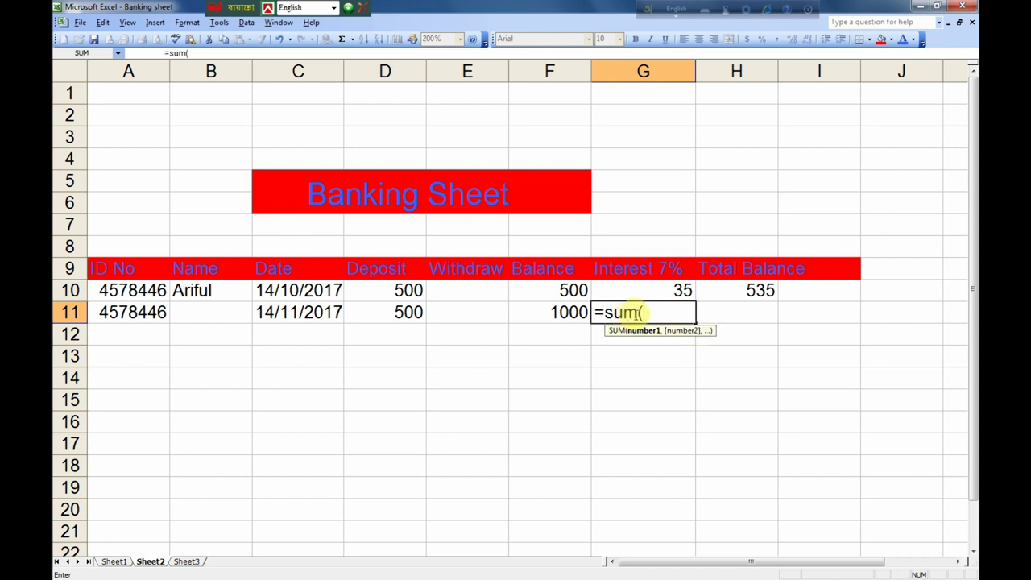
left_click(579, 314)
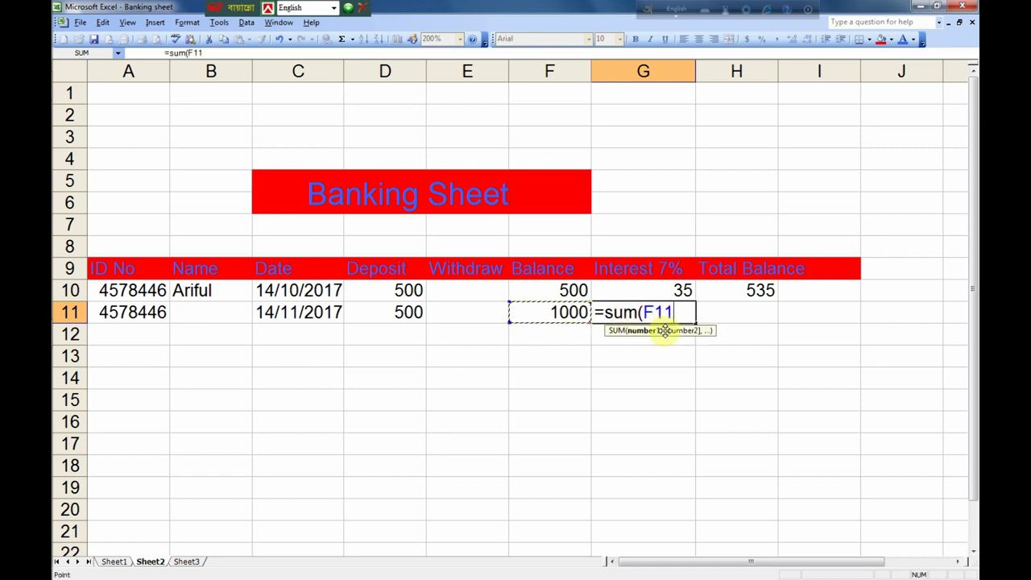
type("*")
type("7")
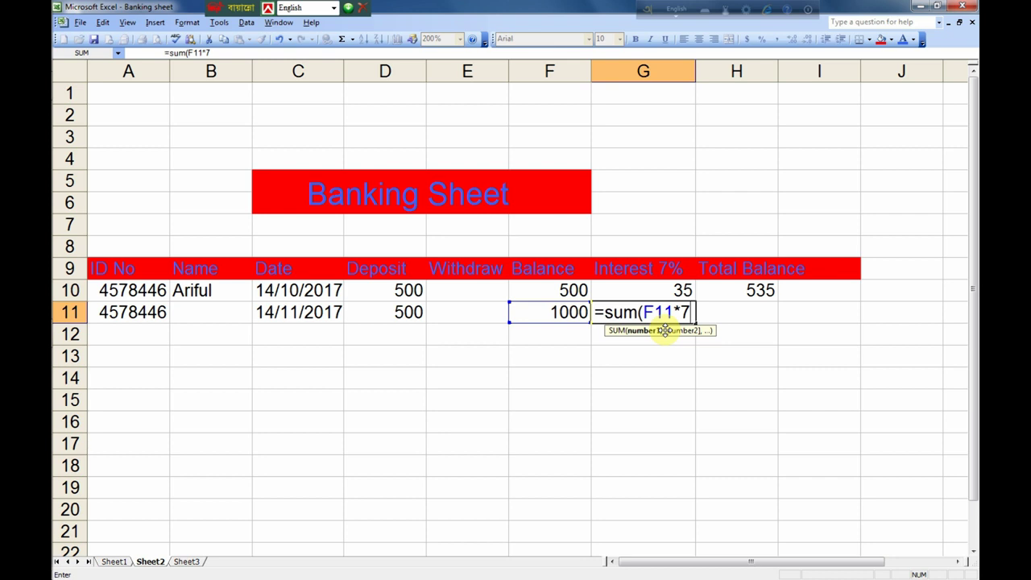
type("%")
type(")")
key("Return")
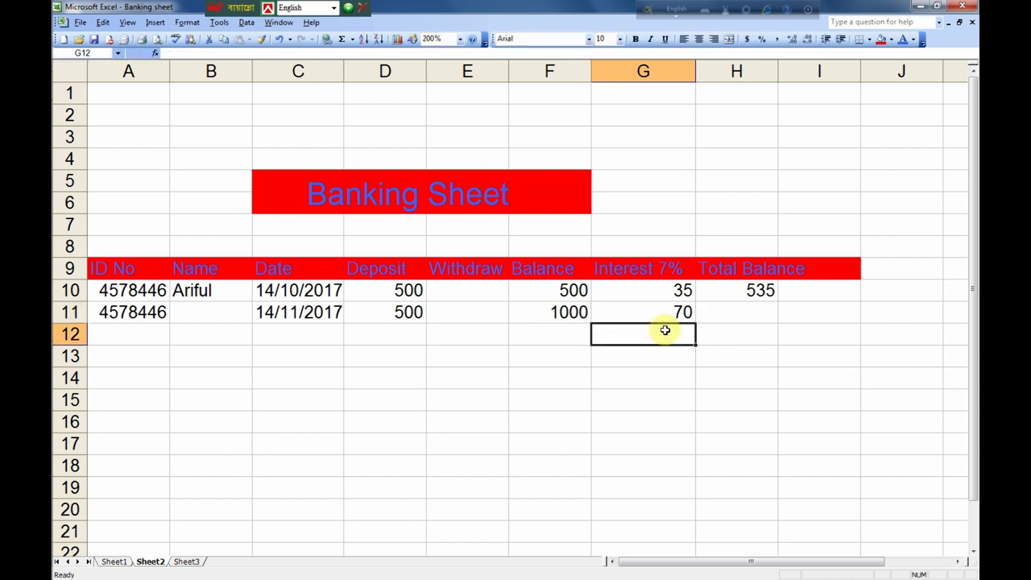
- Enter =sum(F11+G11) in H11 so the total balance shows 1070
left_click(736, 315)
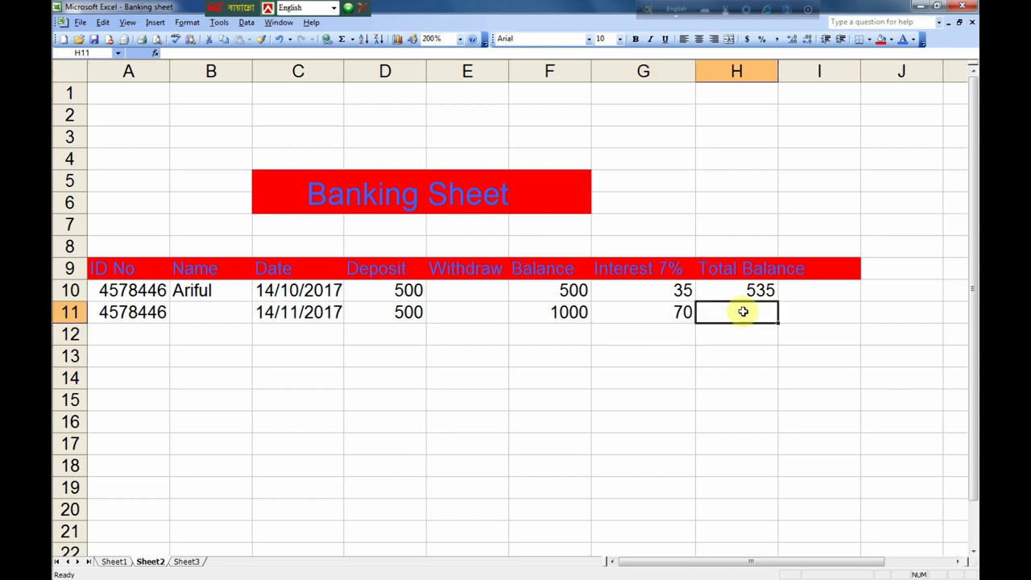
type("=")
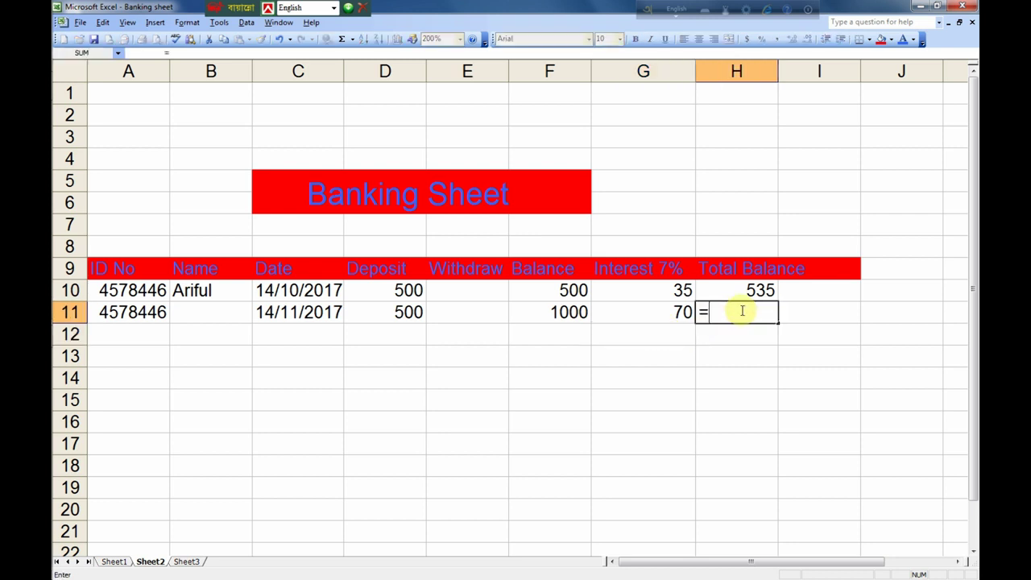
type("sum")
type("(")
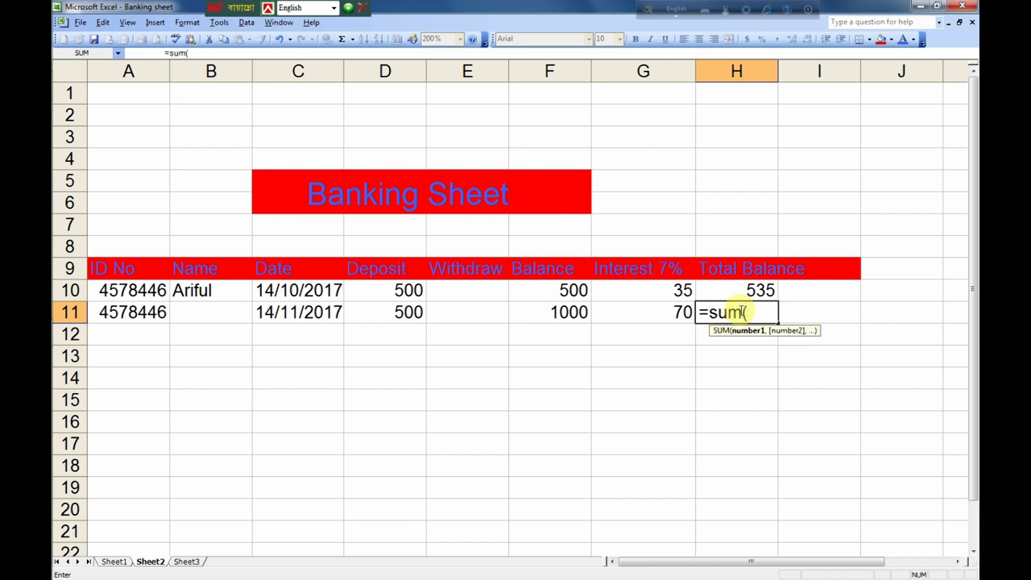
left_click(569, 312)
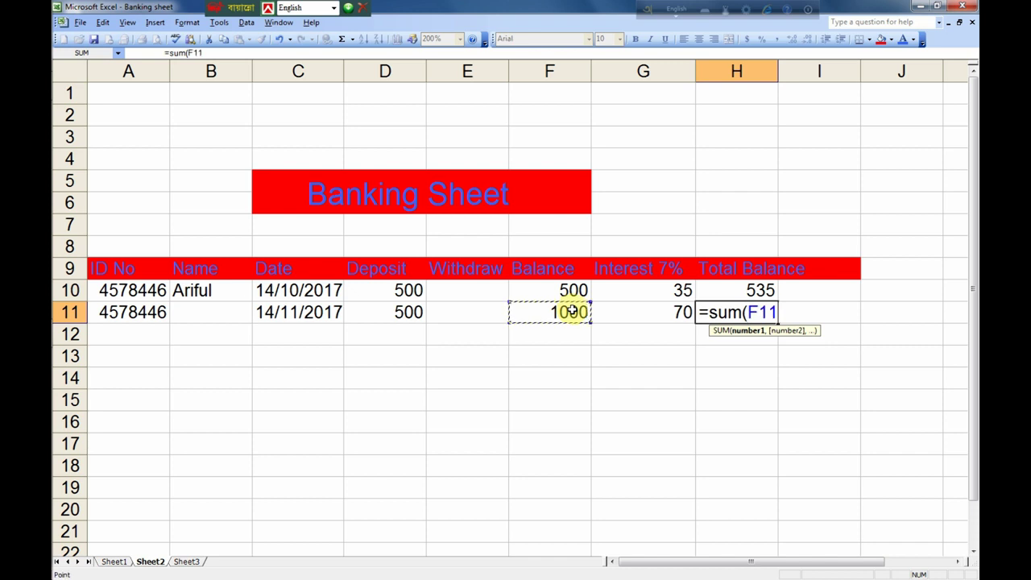
type("+")
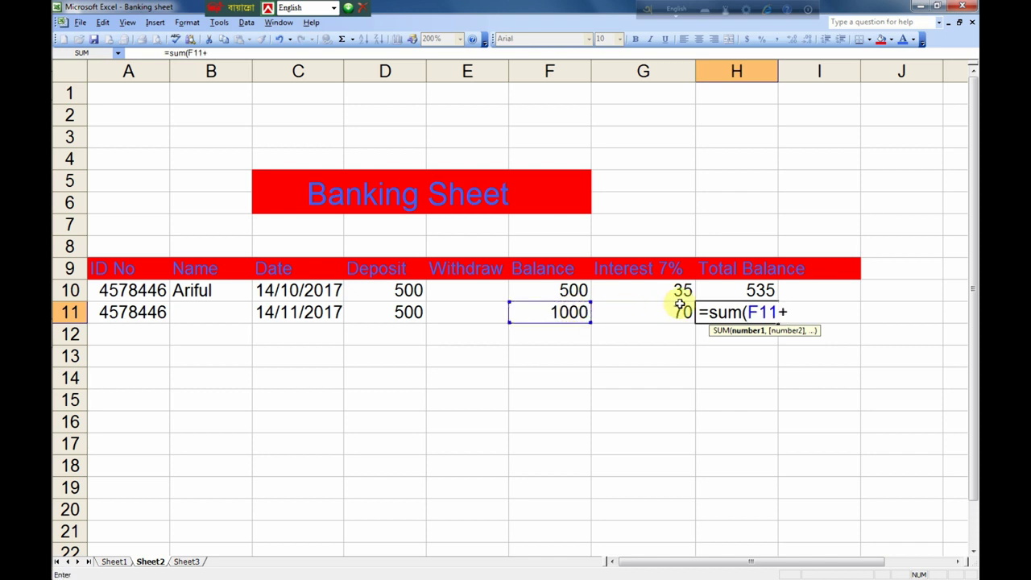
left_click(681, 312)
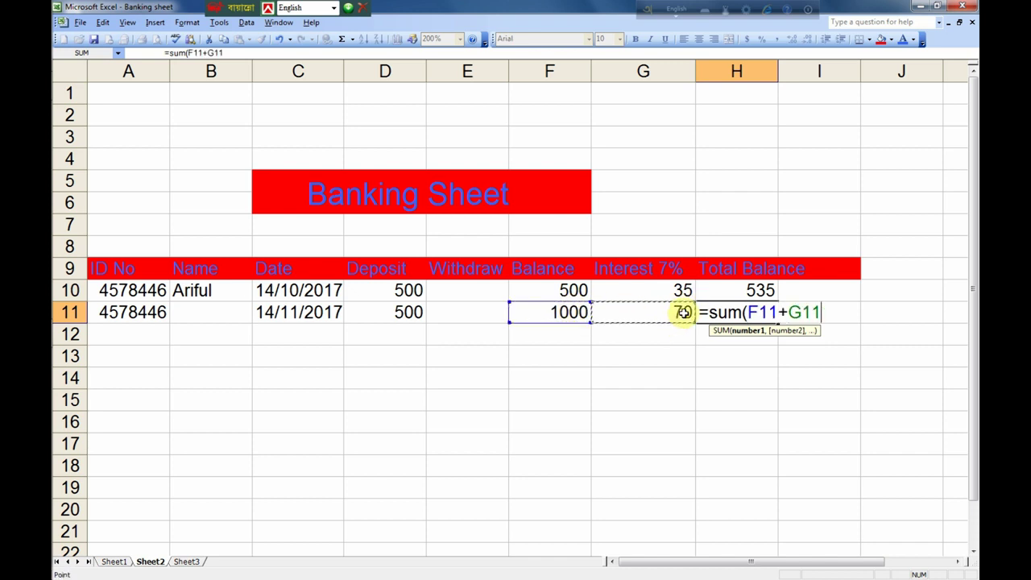
type(")")
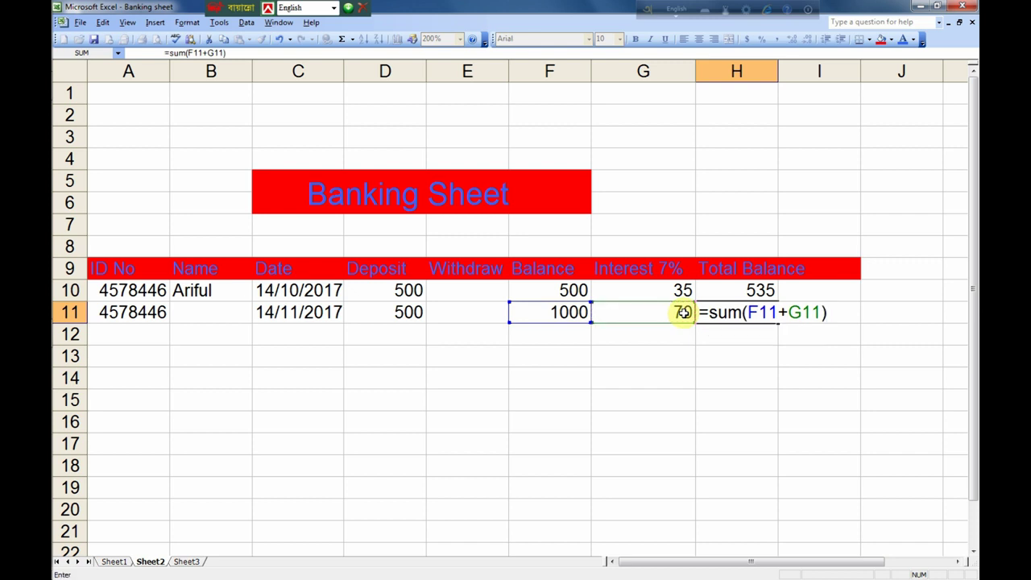
key("Return")
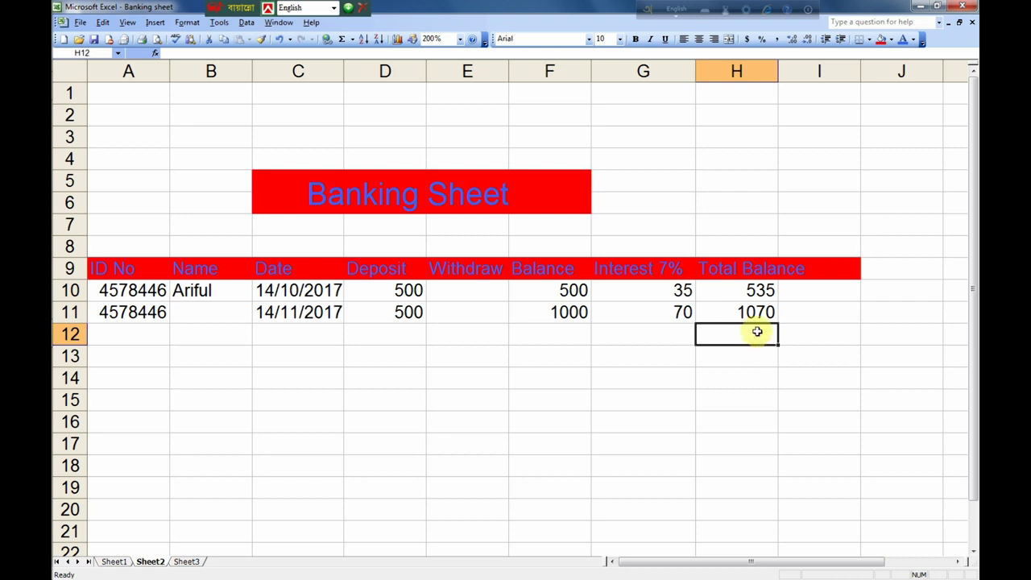
- Enter the customer's ID in A12, correcting a mistyped digit
left_click(129, 333)
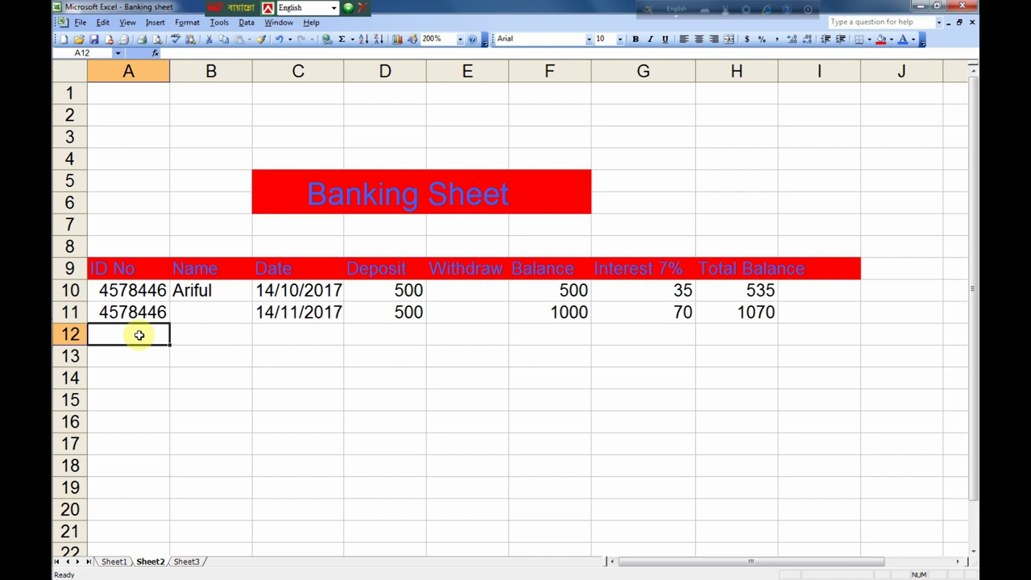
type("457")
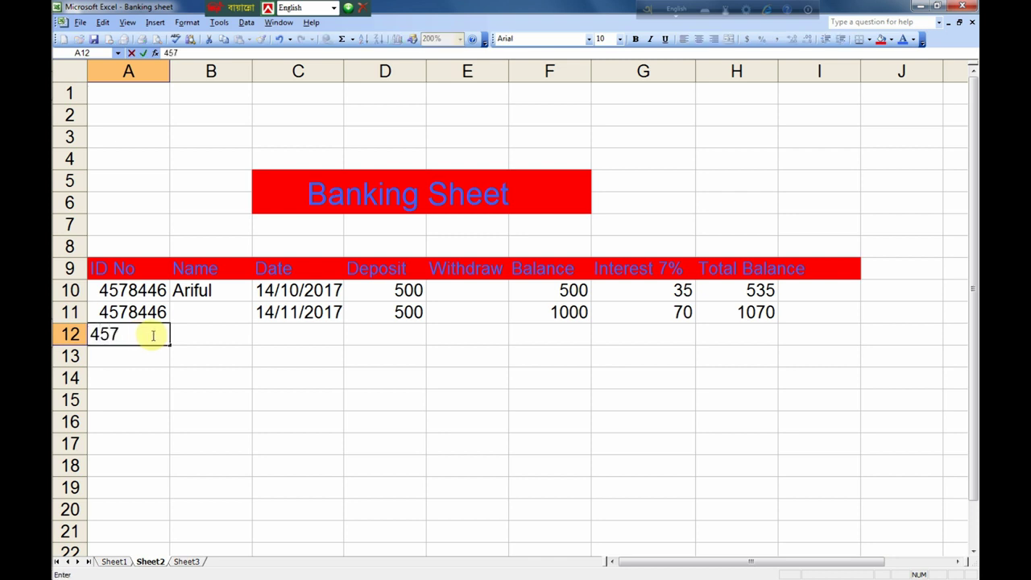
type("2446")
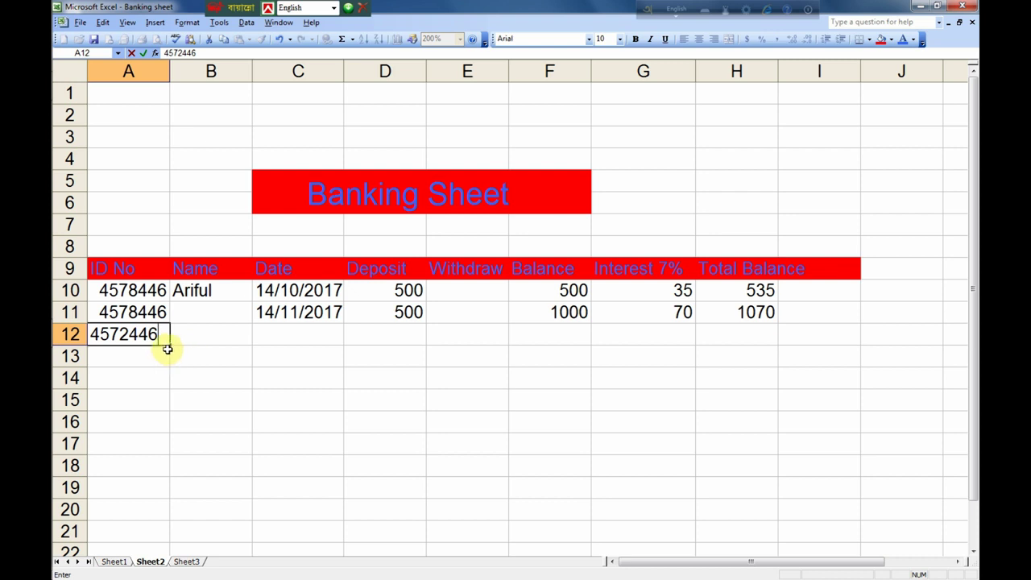
left_click(129, 340)
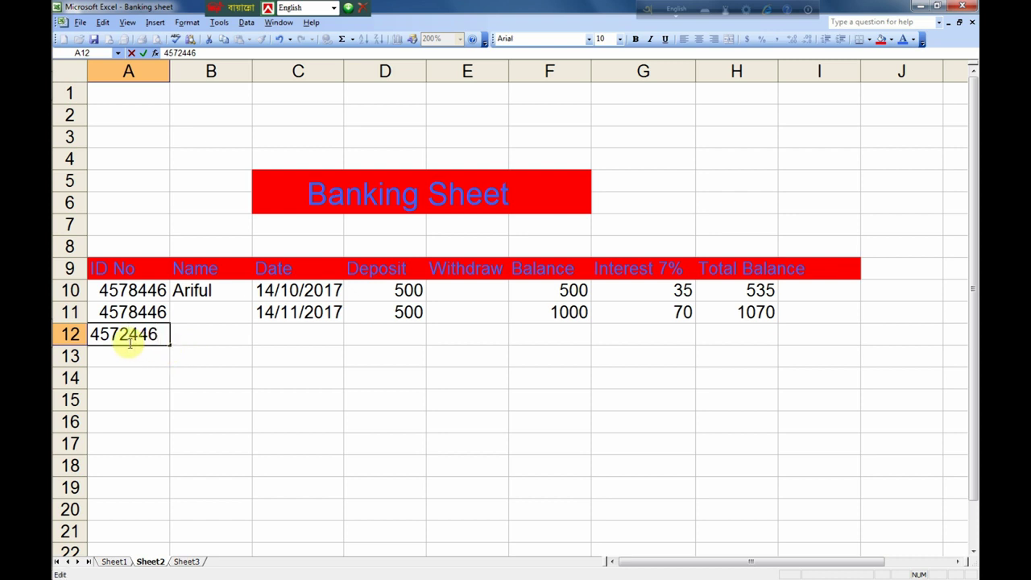
key("BackSpace")
type("8")
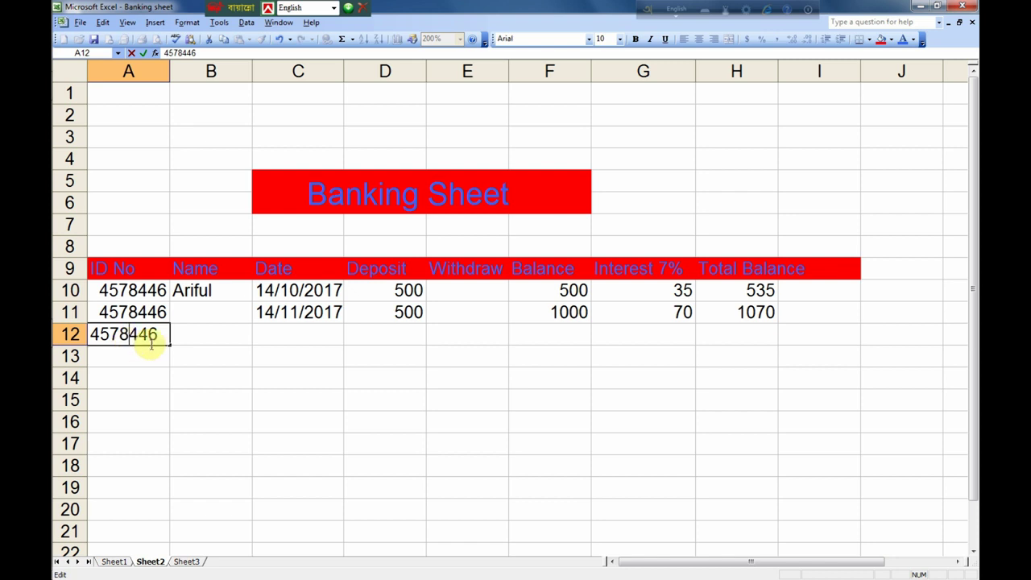
left_click(228, 334)
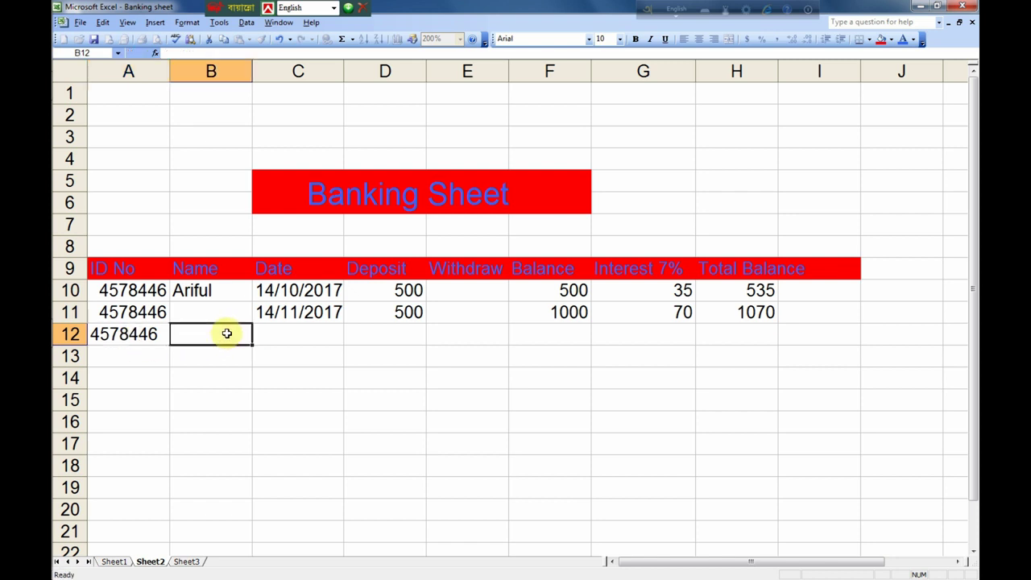
- Fill row 12 with date 14/12/2017, a 500 deposit and a 300 withdrawal
left_click(300, 337)
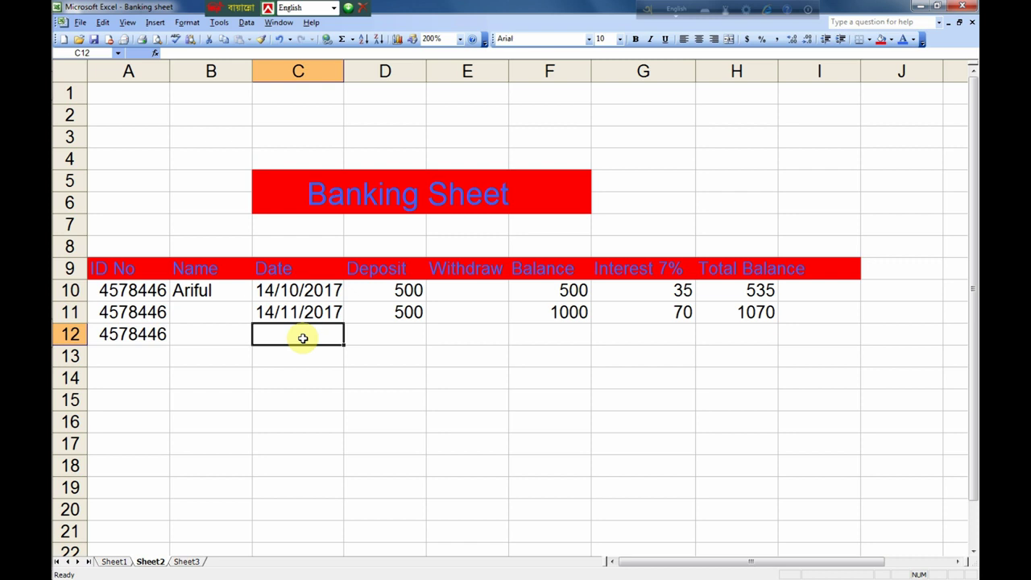
type("14/")
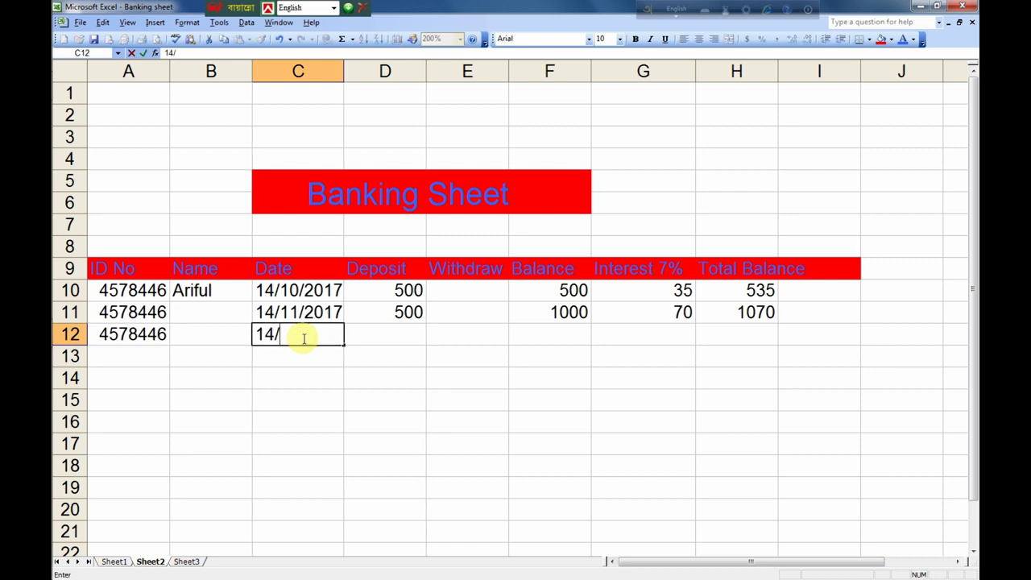
type("12/")
type("201")
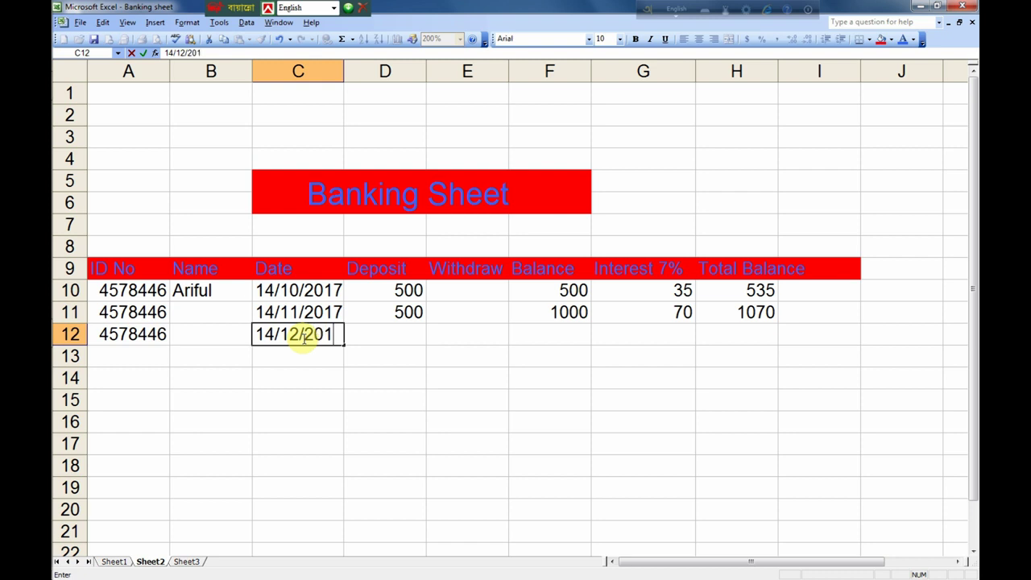
key("BackSpace")
type("17")
left_click(365, 336)
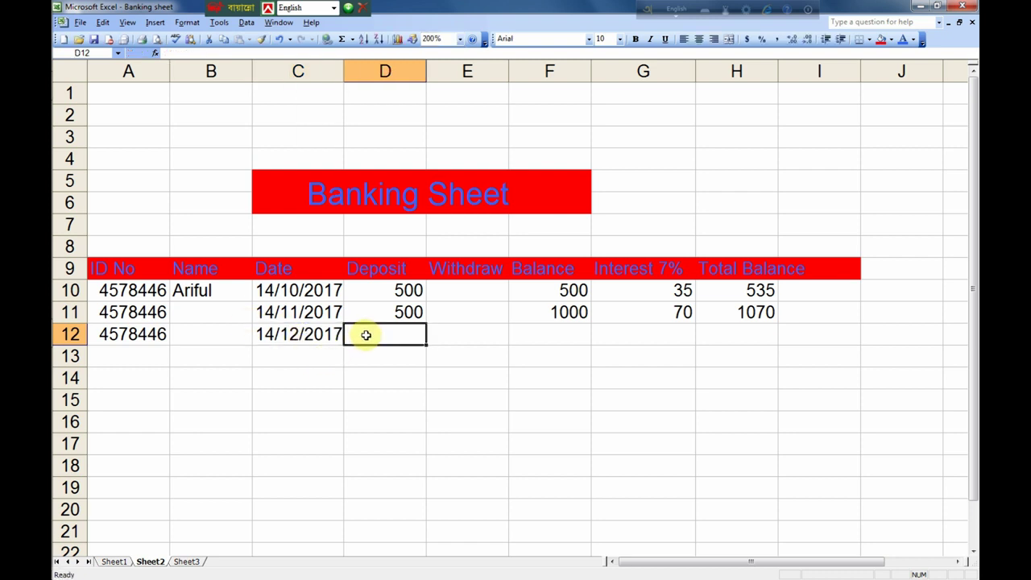
type("500")
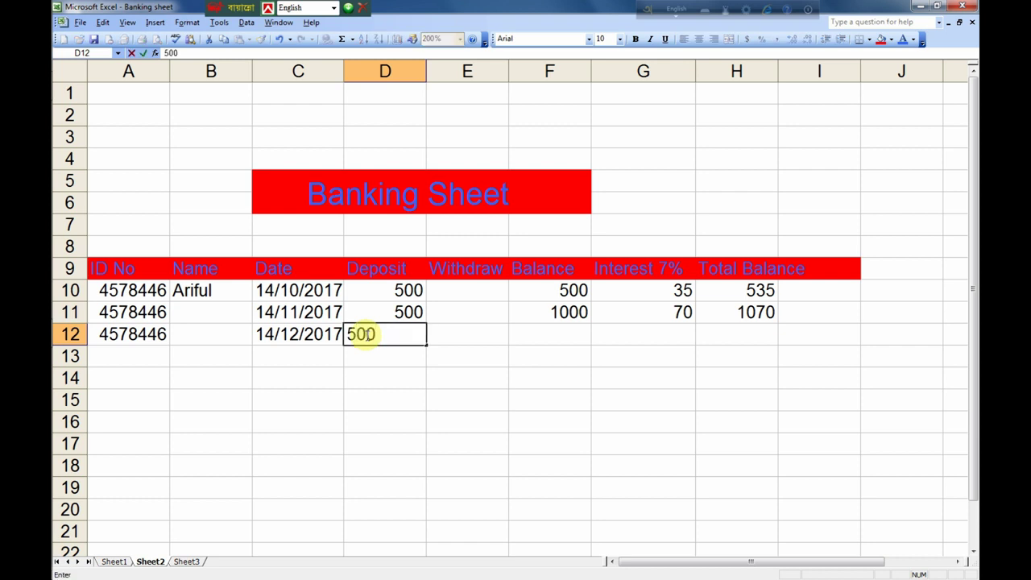
left_click(455, 333)
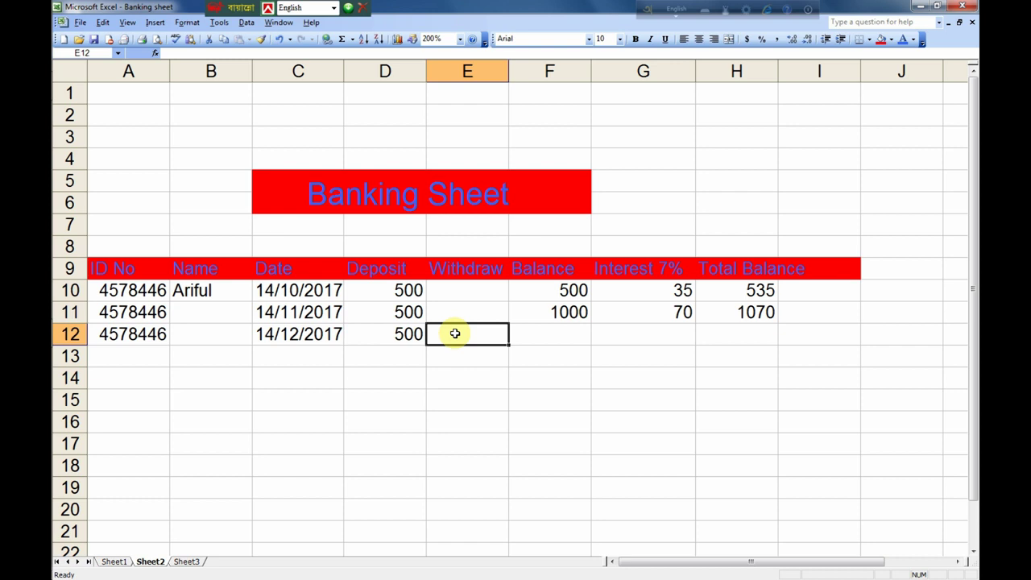
type("30")
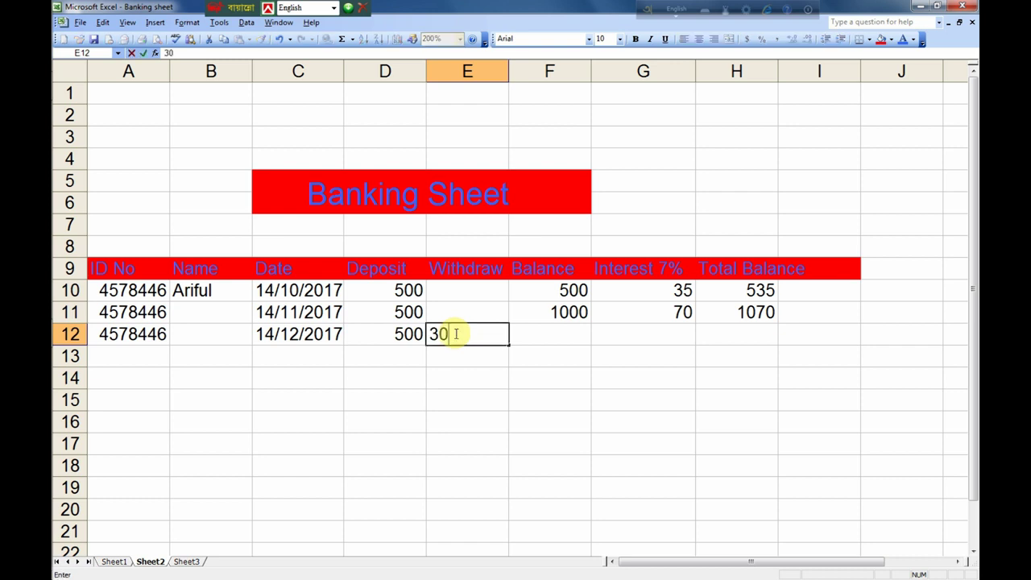
type("0")
left_click(564, 331)
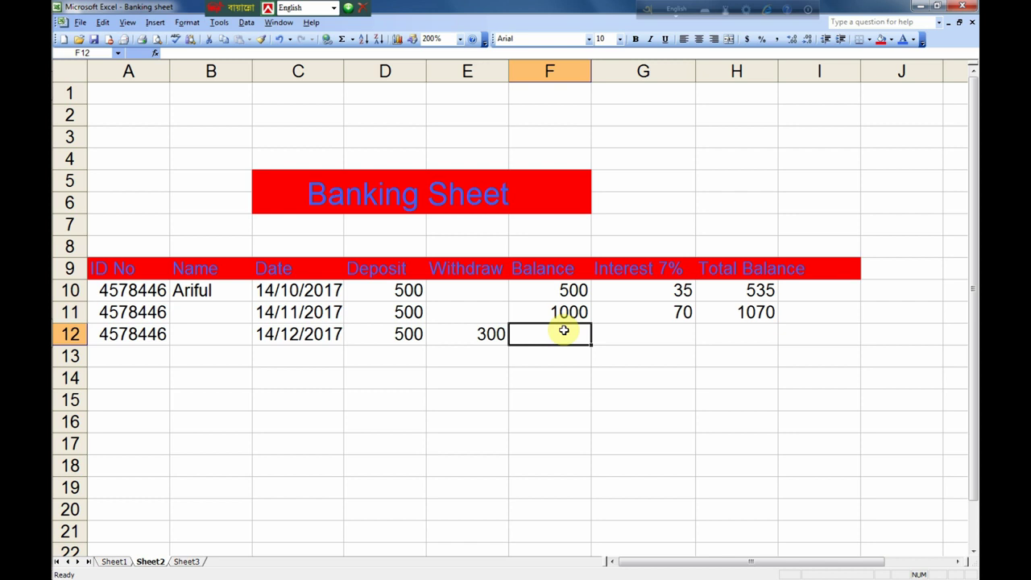
- Enter =sum(D12+F11-E12) in F12 so the balance shows 1200
type("=")
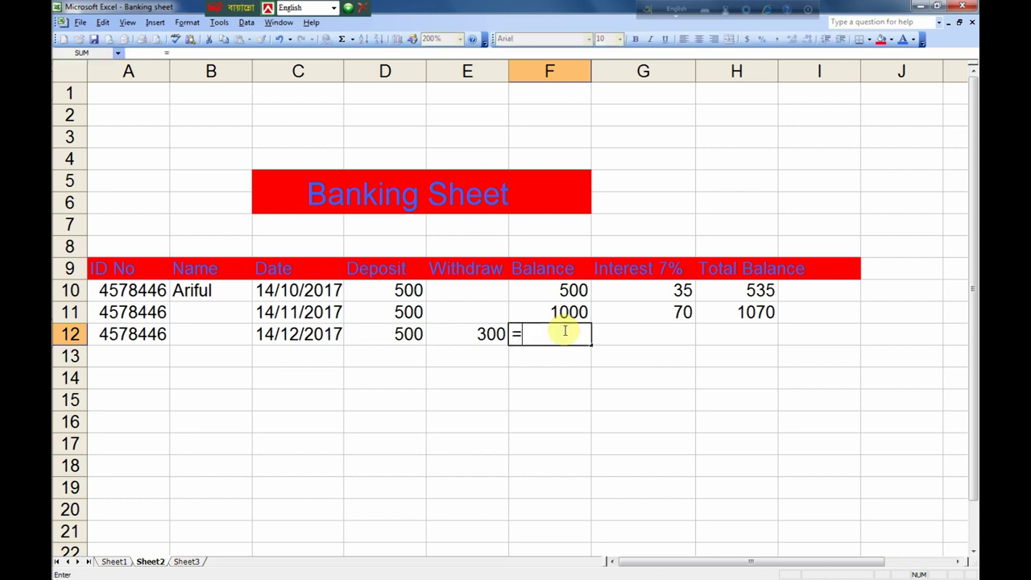
type("s")
type("um(")
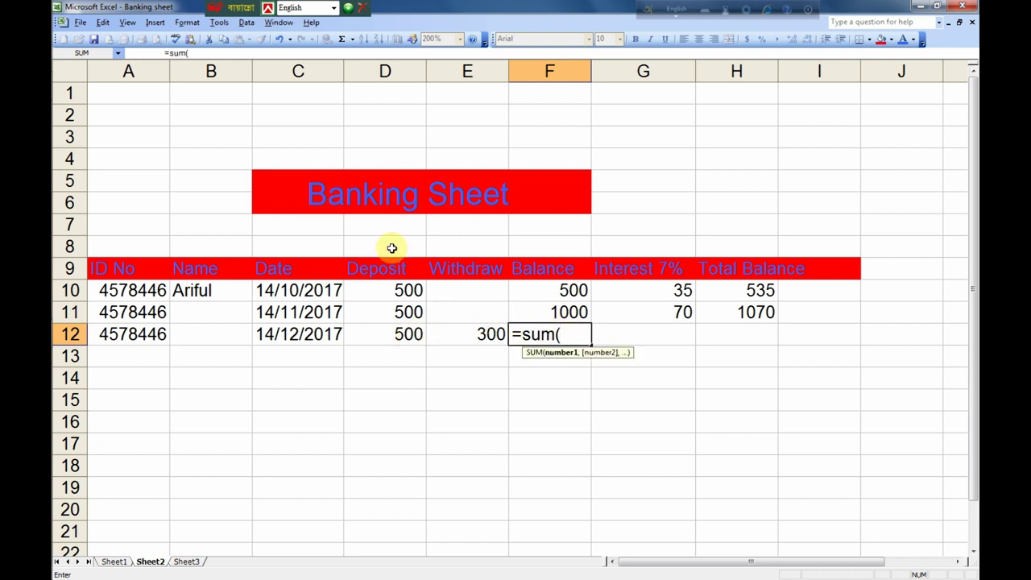
left_click(411, 334)
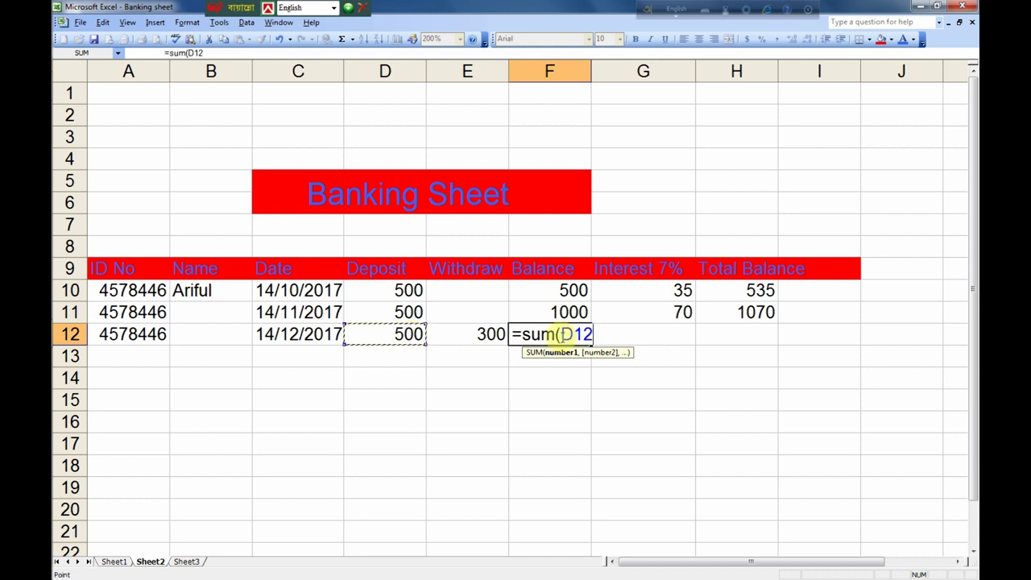
type("+")
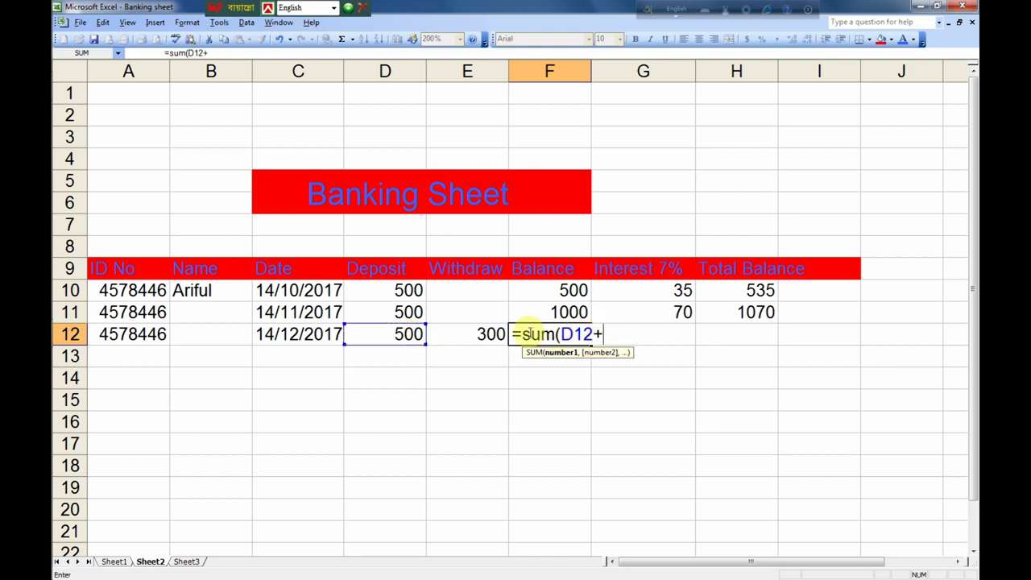
left_click(570, 315)
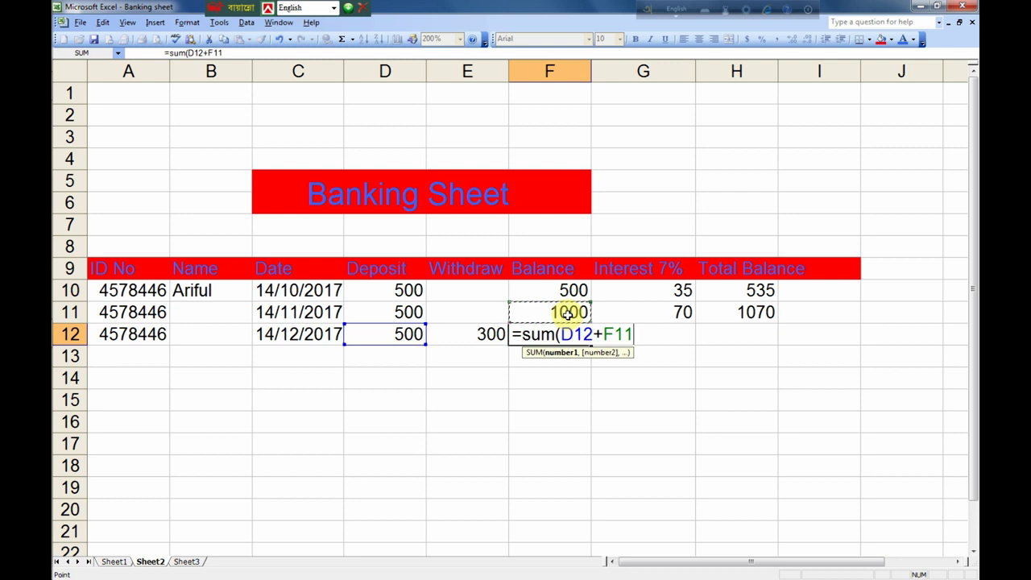
type("-")
left_click(500, 339)
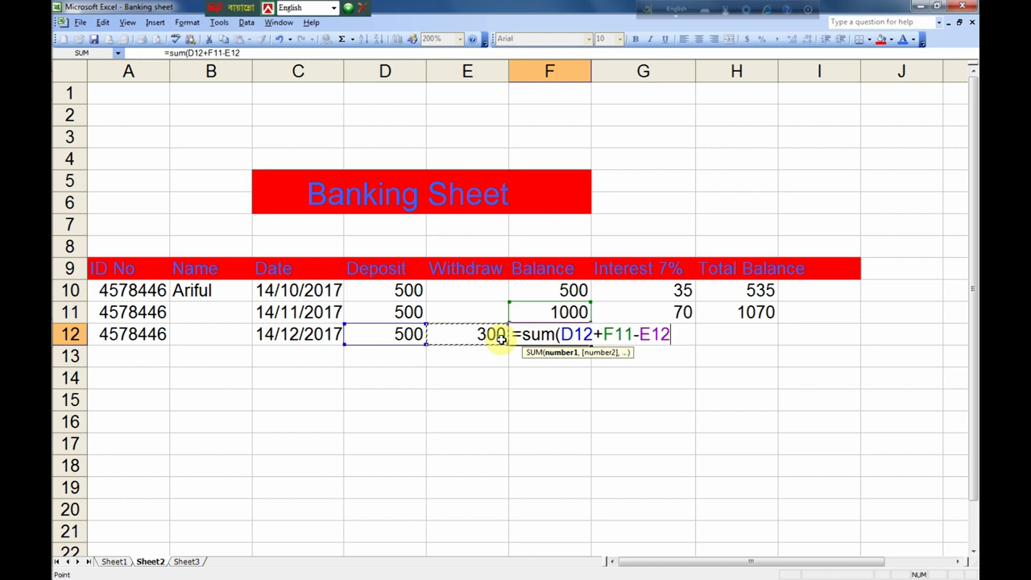
type(")")
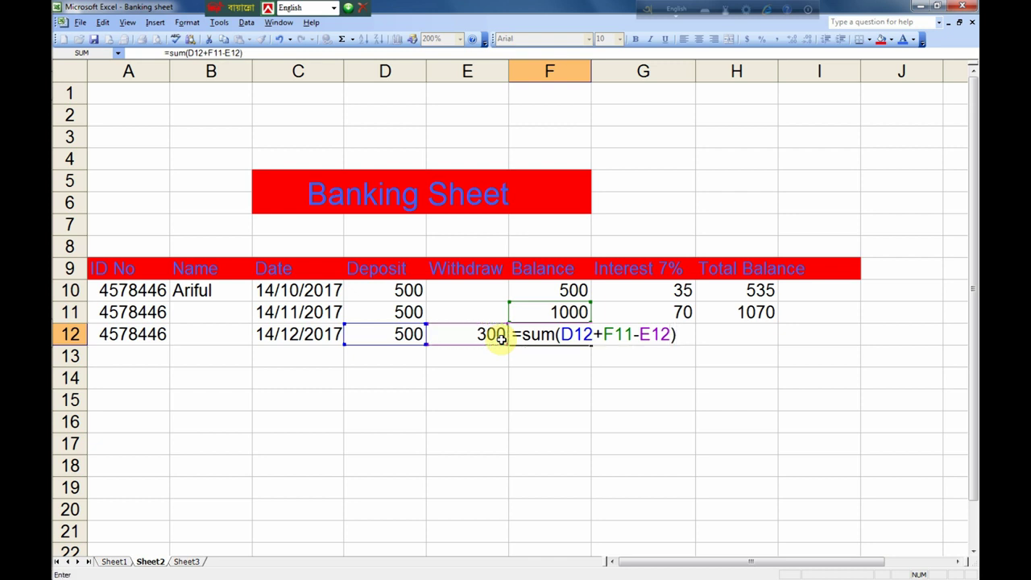
key("Return")
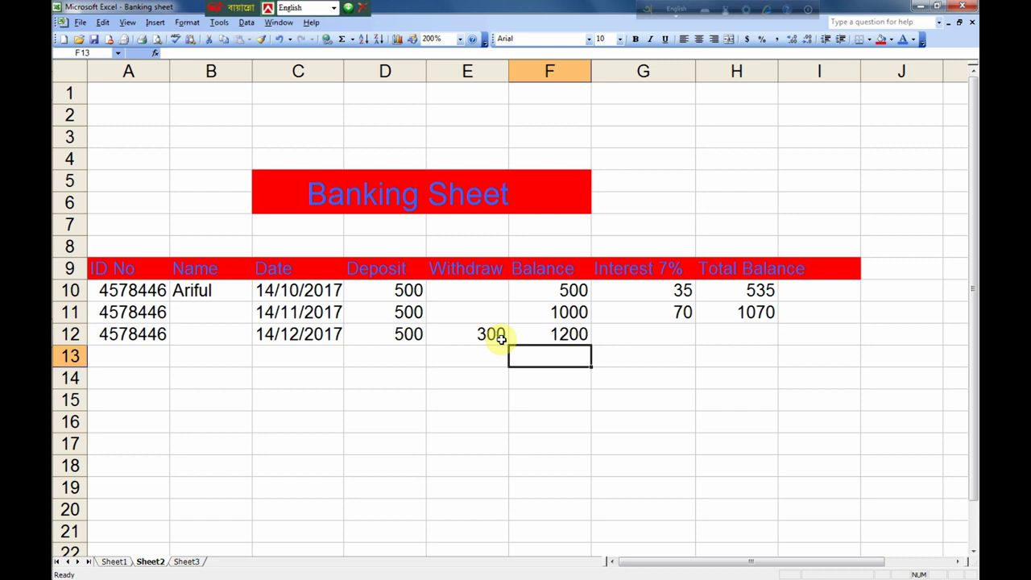
left_click(670, 336)
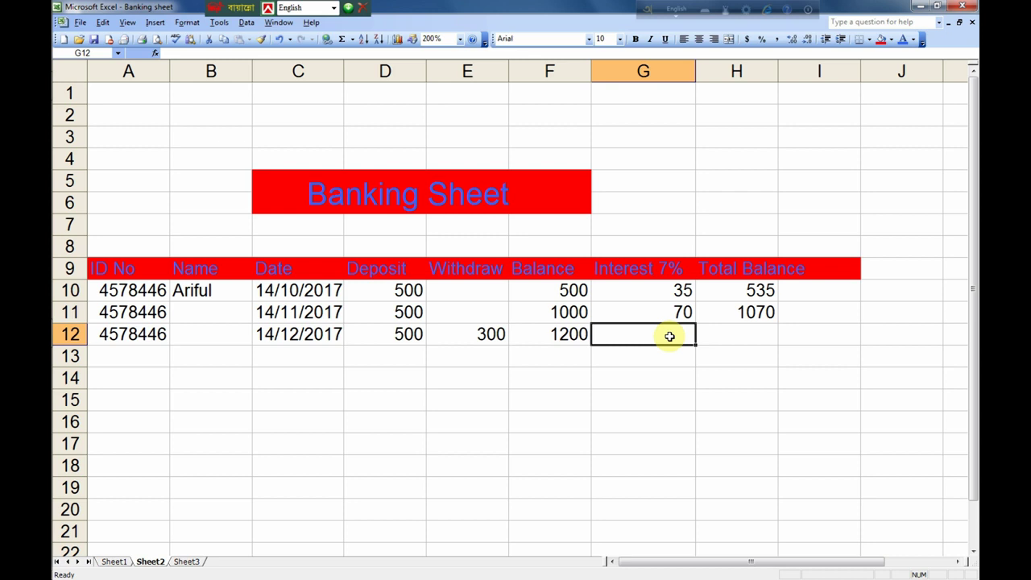
- Enter =sum(F12*7%) in G12 so the interest shows 84
type("=")
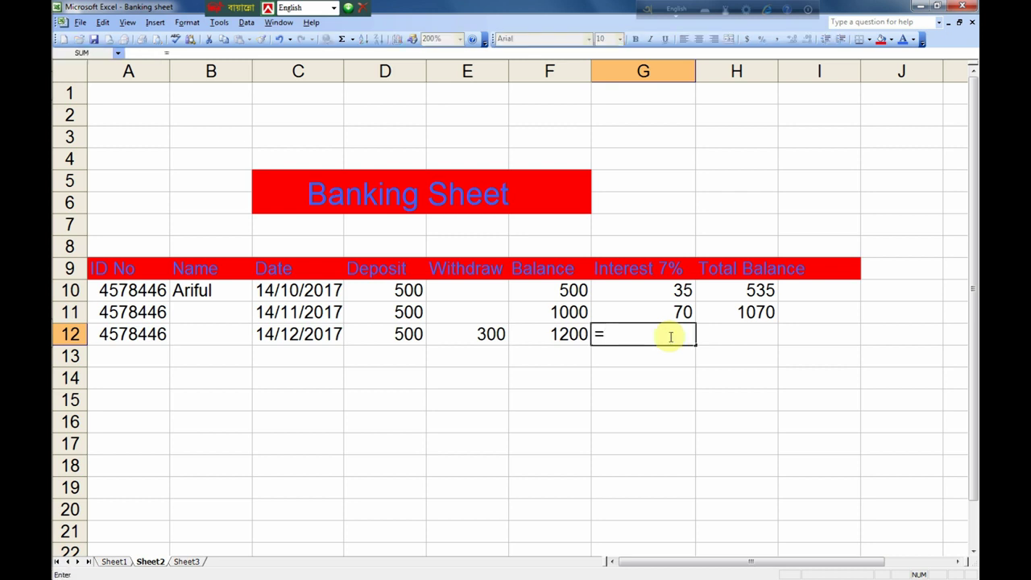
type("s")
type("um(")
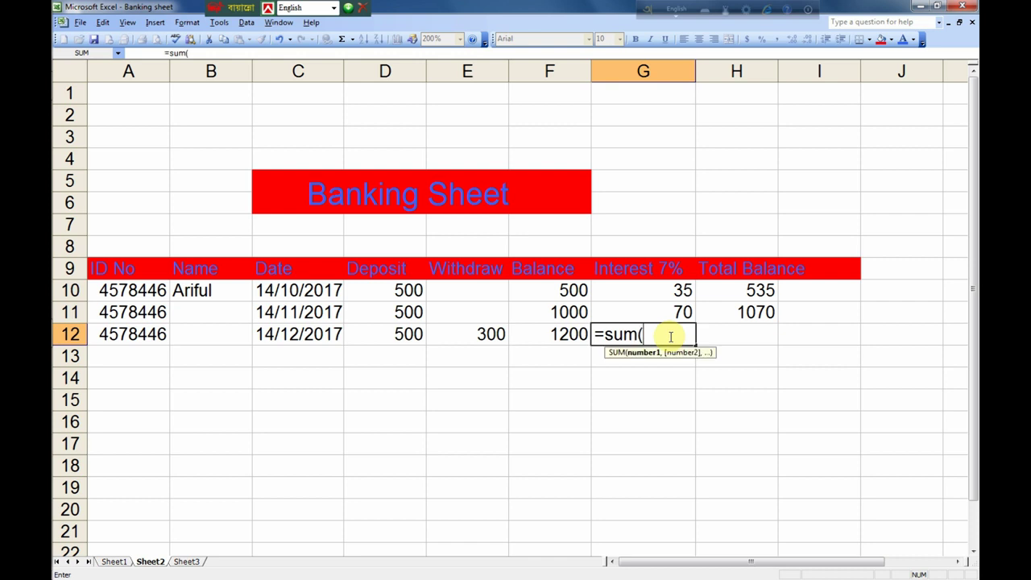
left_click(564, 334)
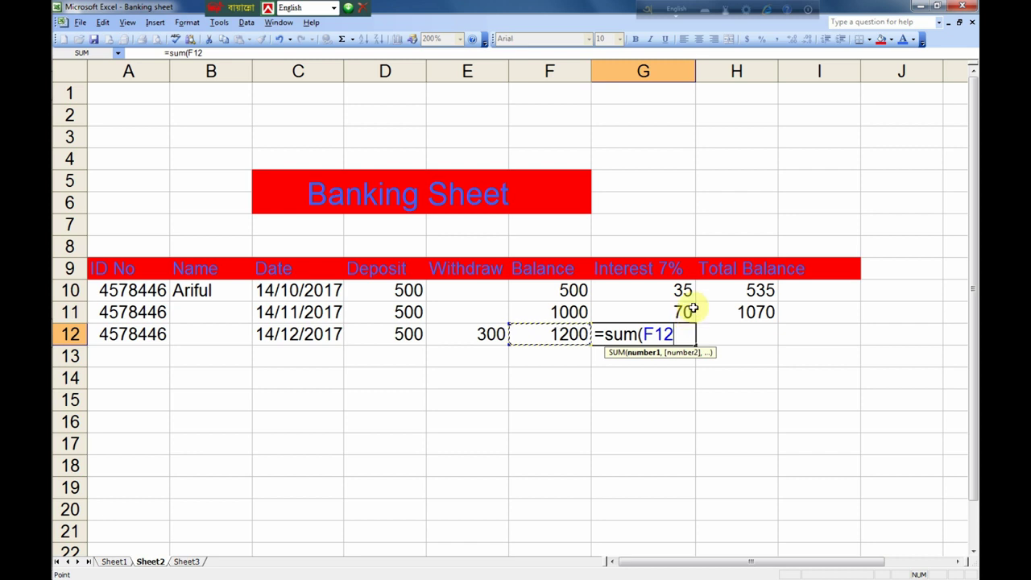
type("*")
type("7")
type("%)")
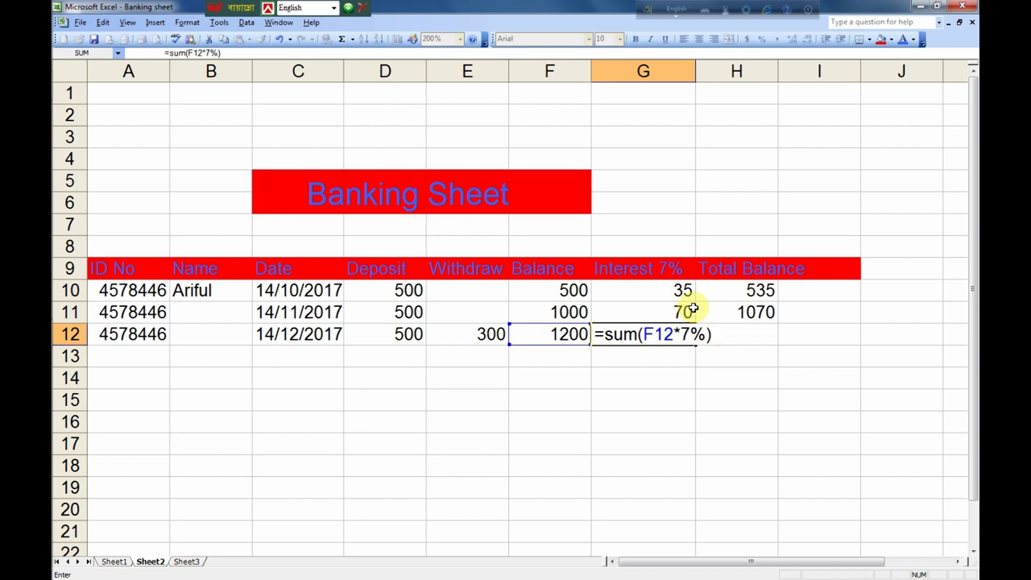
key("Return")
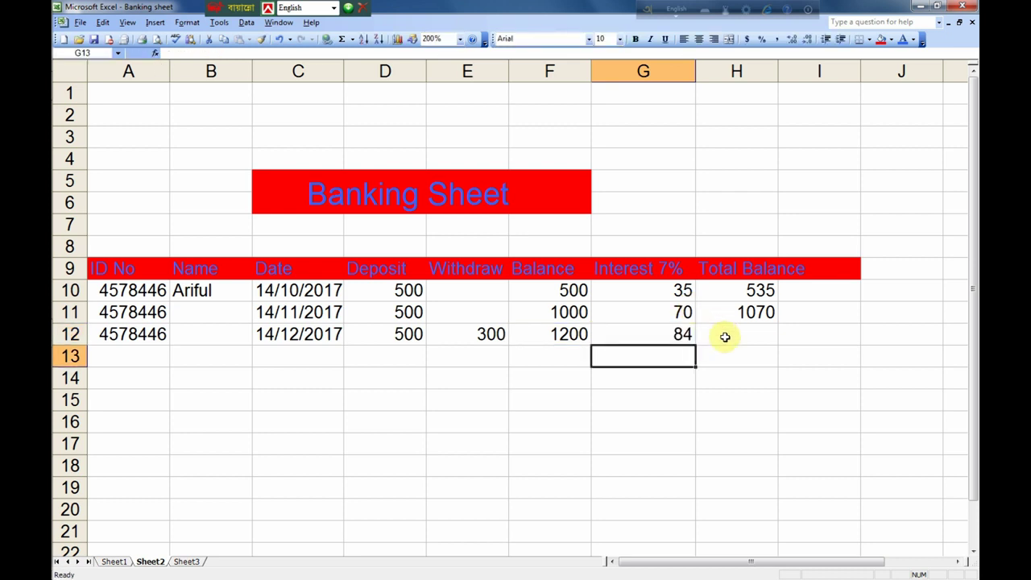
left_click(730, 336)
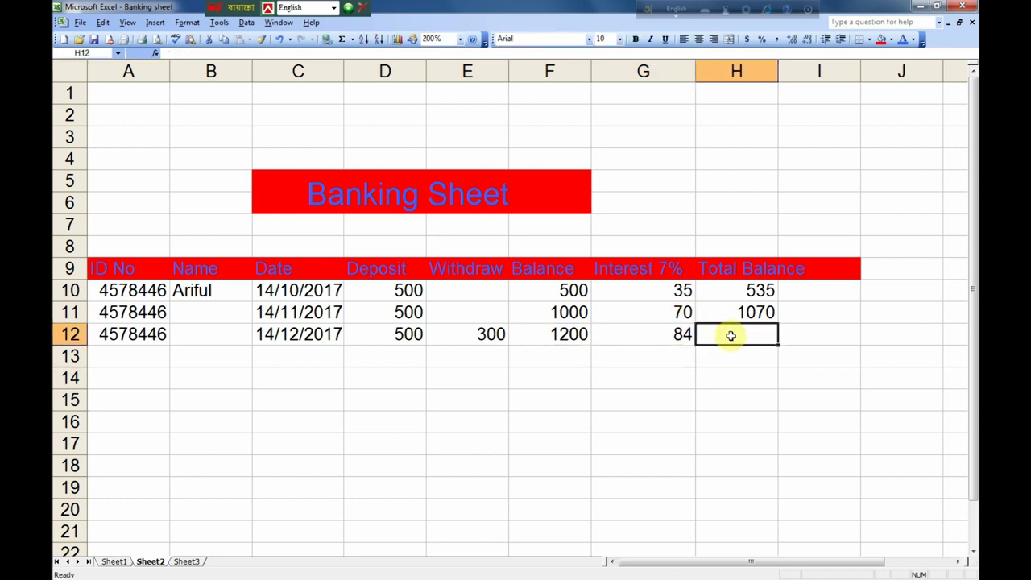
- Enter =sum(F12+G12) in H12 so the total balance shows 1284
type("=")
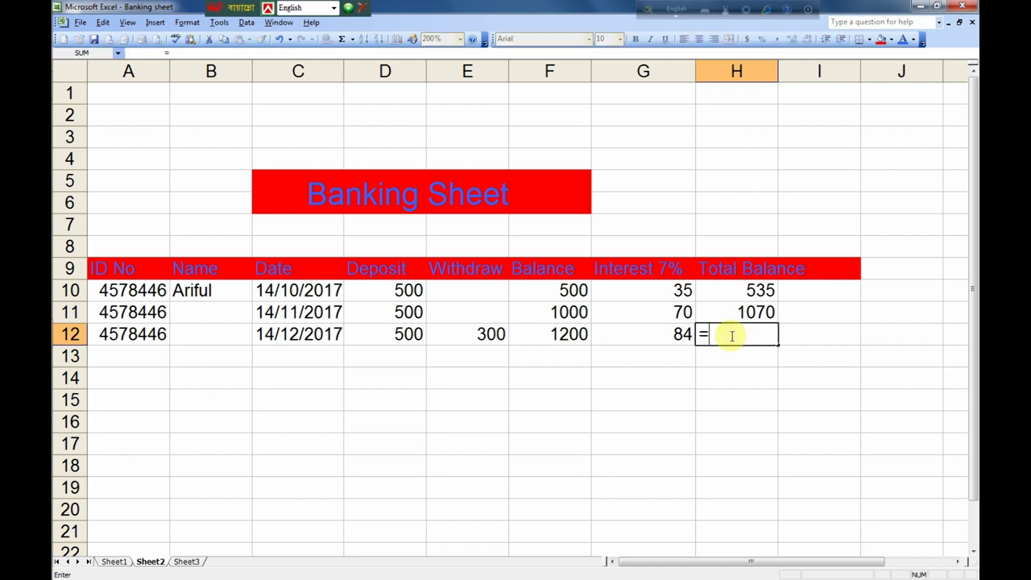
type("su")
type("m(")
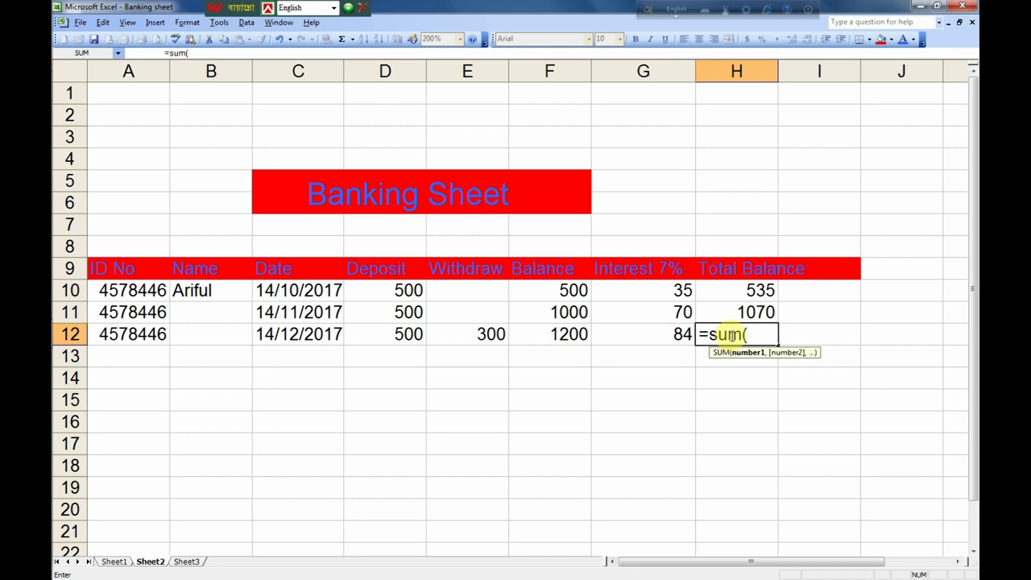
left_click(573, 335)
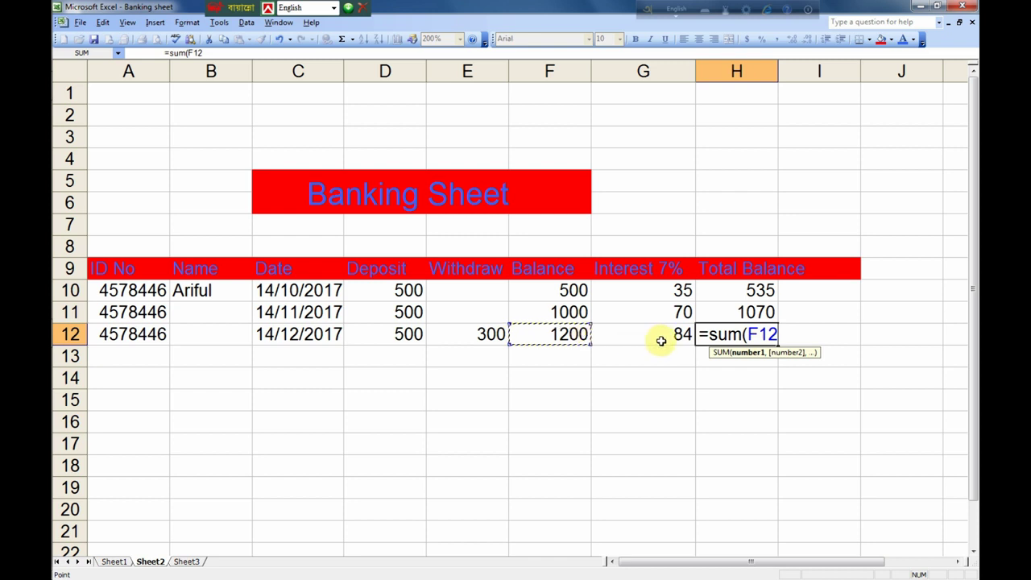
type("+")
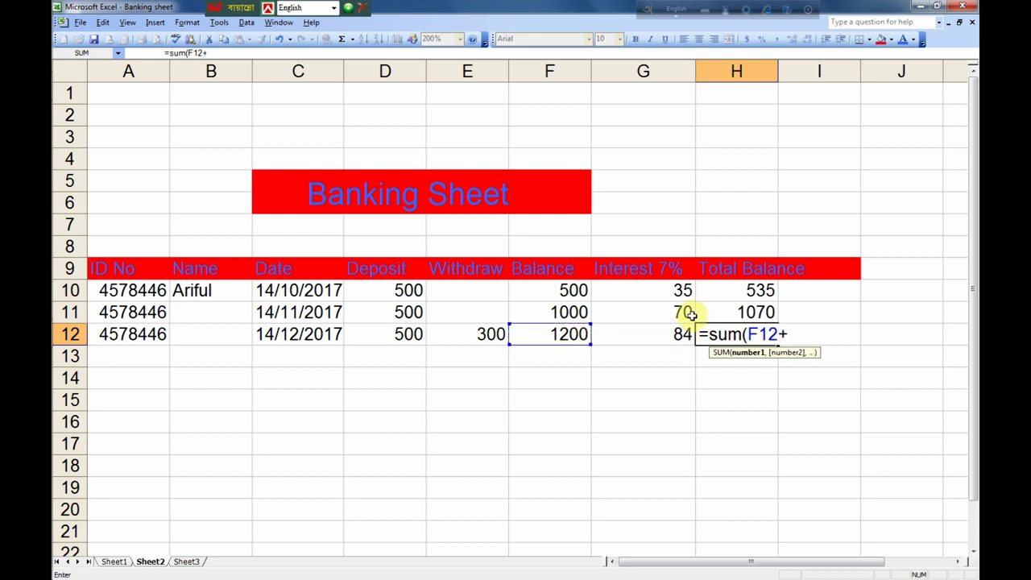
left_click(669, 338)
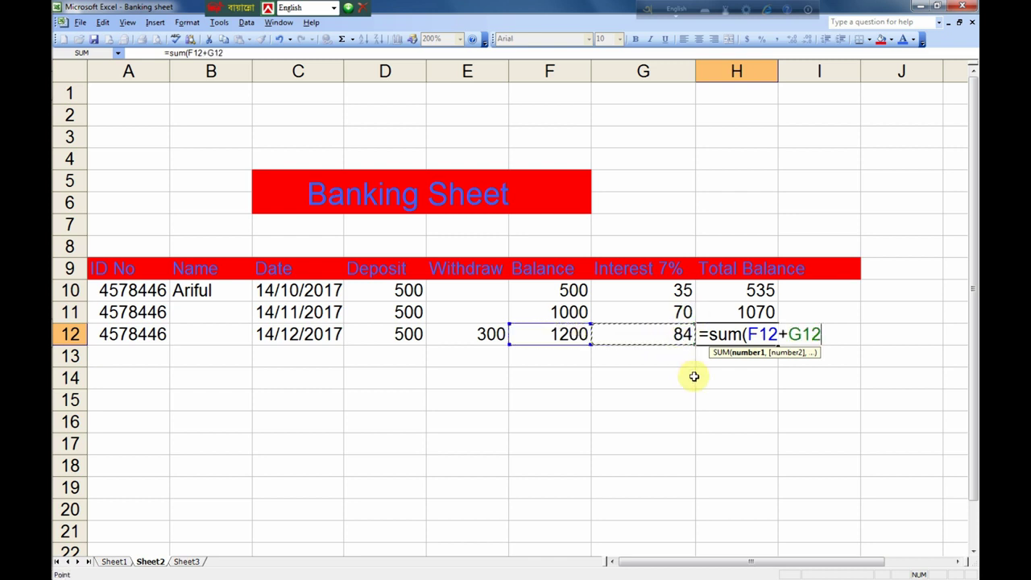
type(")")
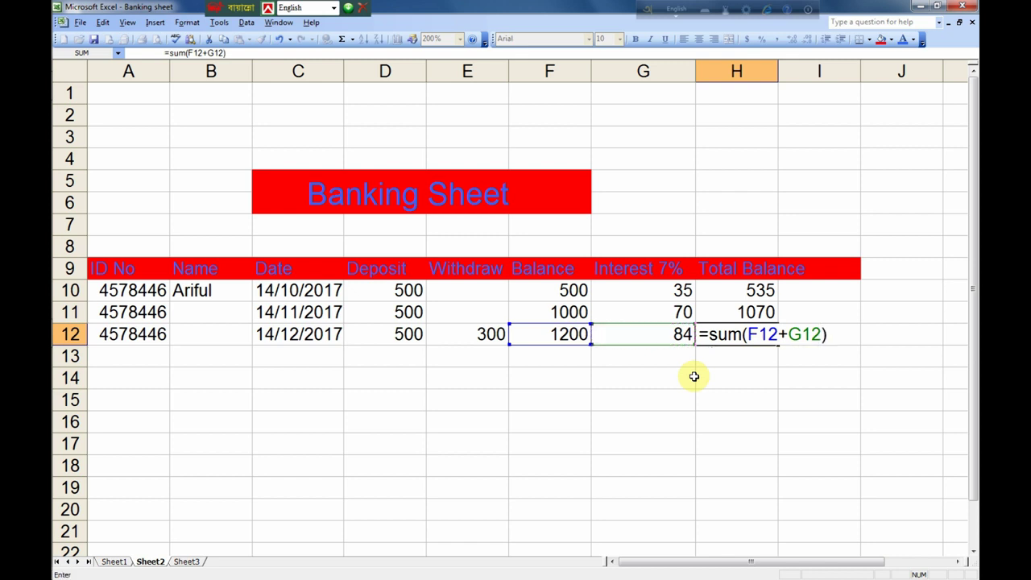
key("Return")
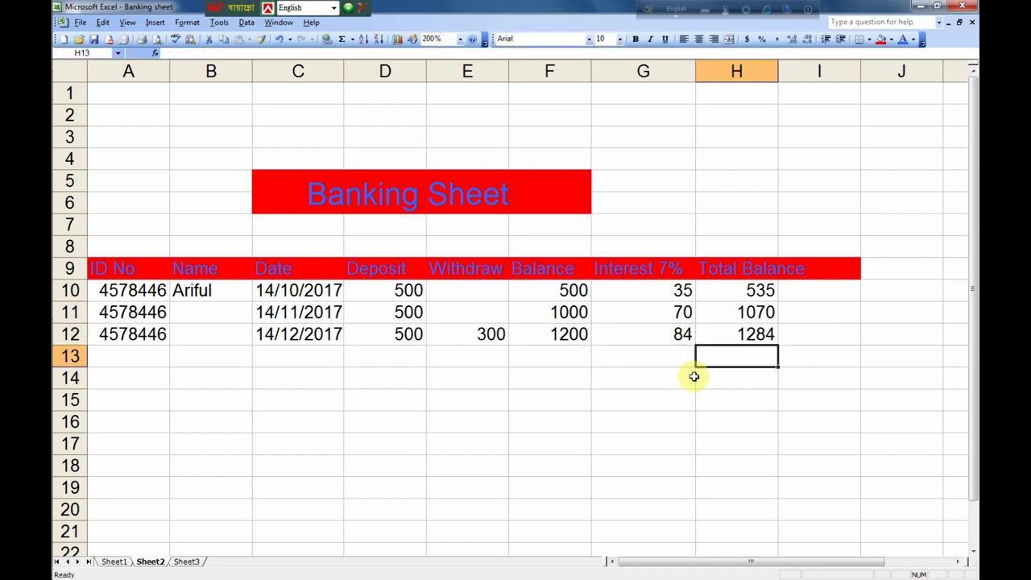